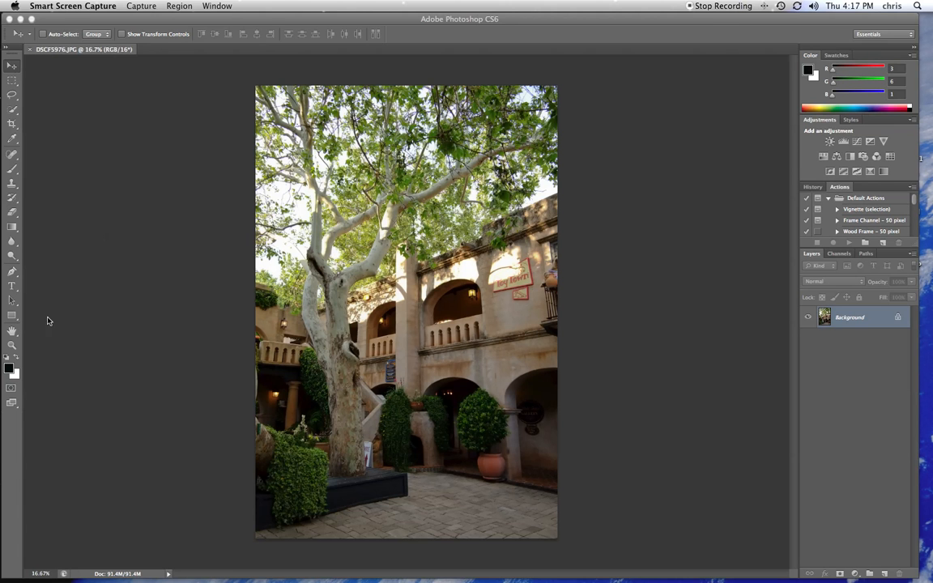
Step: Zoom into the upper tree branches of the JPEG and inspect the foliage against the bright sky
left_click(15, 350)
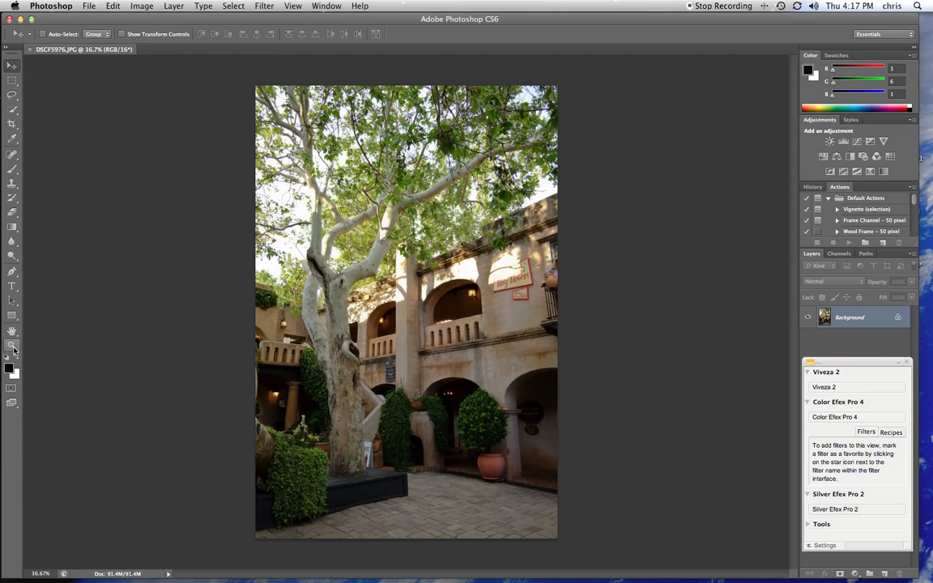
key("z")
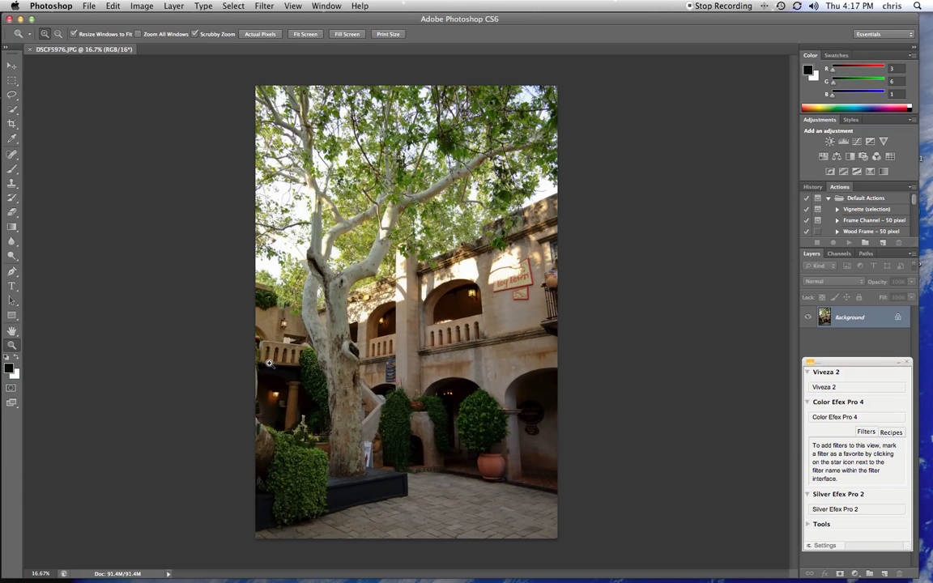
left_click(392, 206)
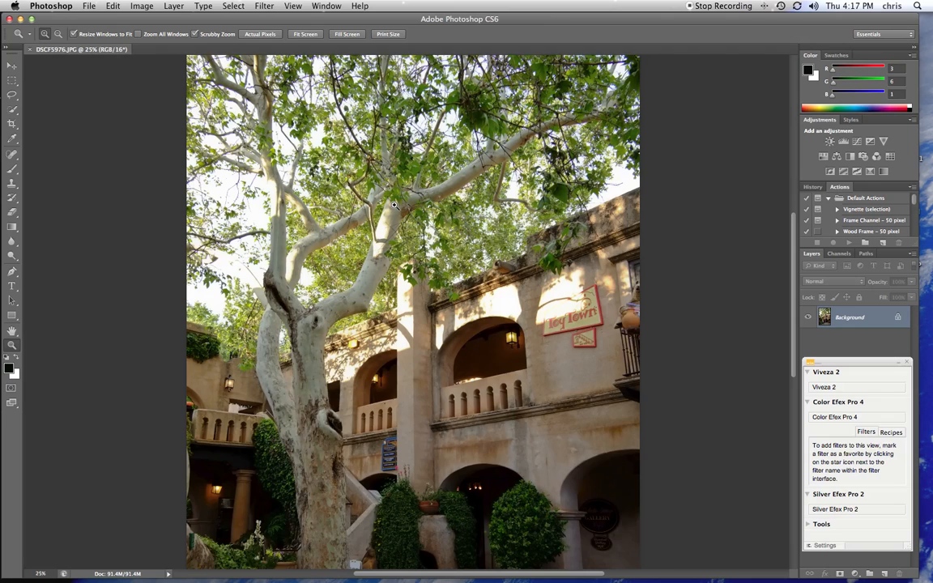
left_click(394, 205)
left_click(394, 205)
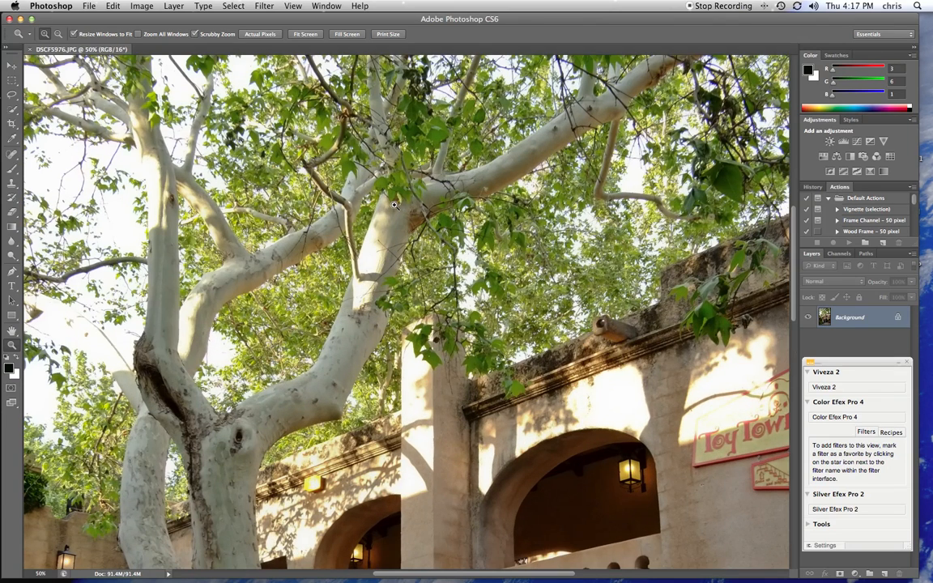
left_click(395, 205)
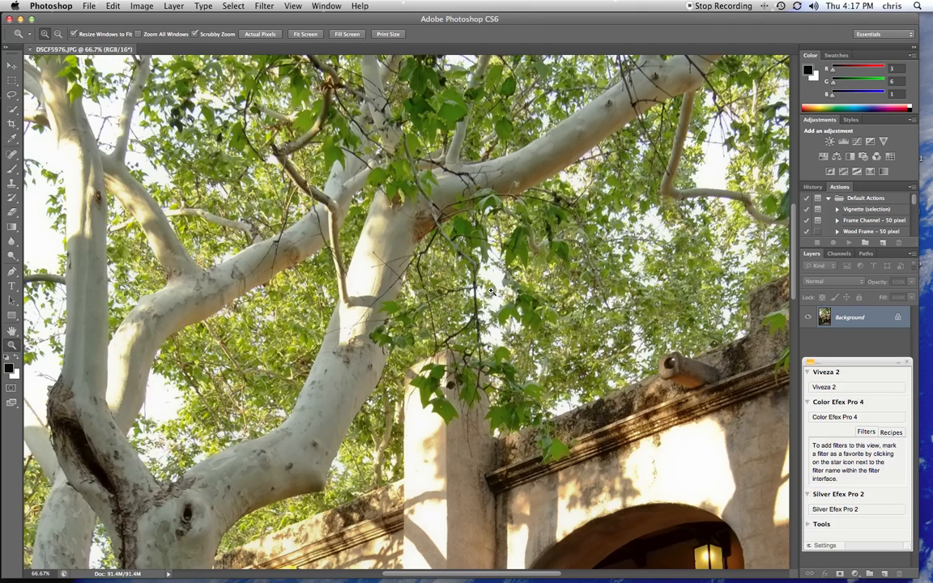
scroll(490, 290, "up", 10)
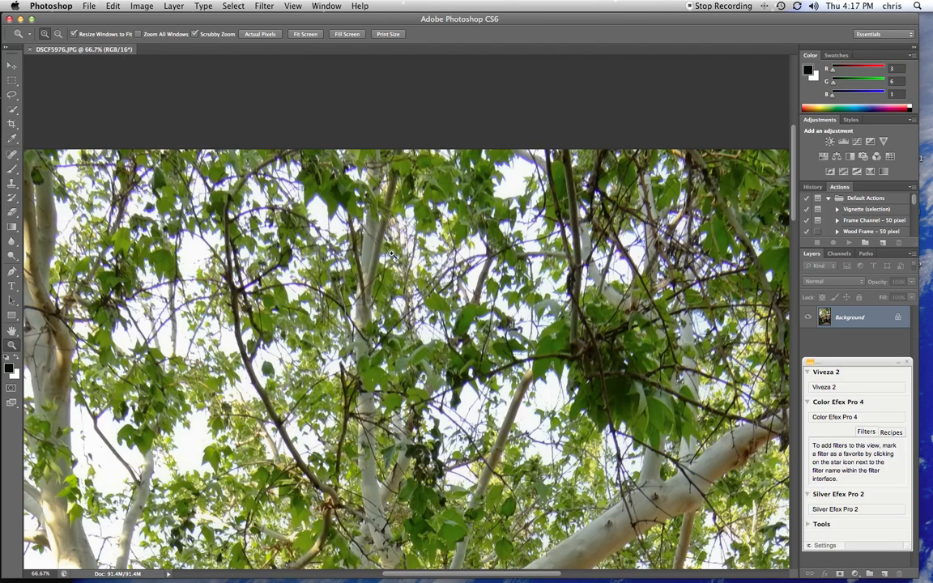
Step: Open the raw file DSCF5976.RAF in Camera Raw and apply the Camera Raw Defaults to it
left_click(521, 188)
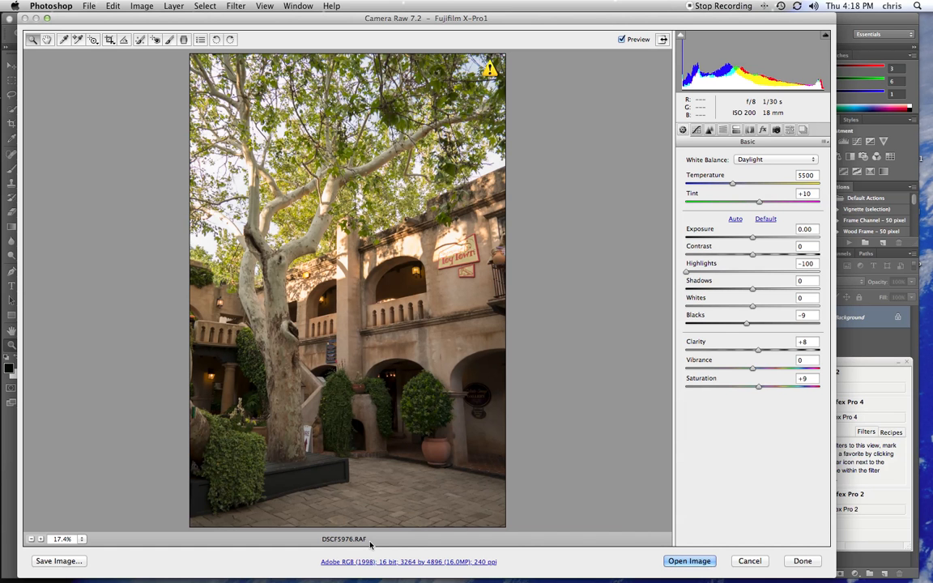
left_click(824, 142)
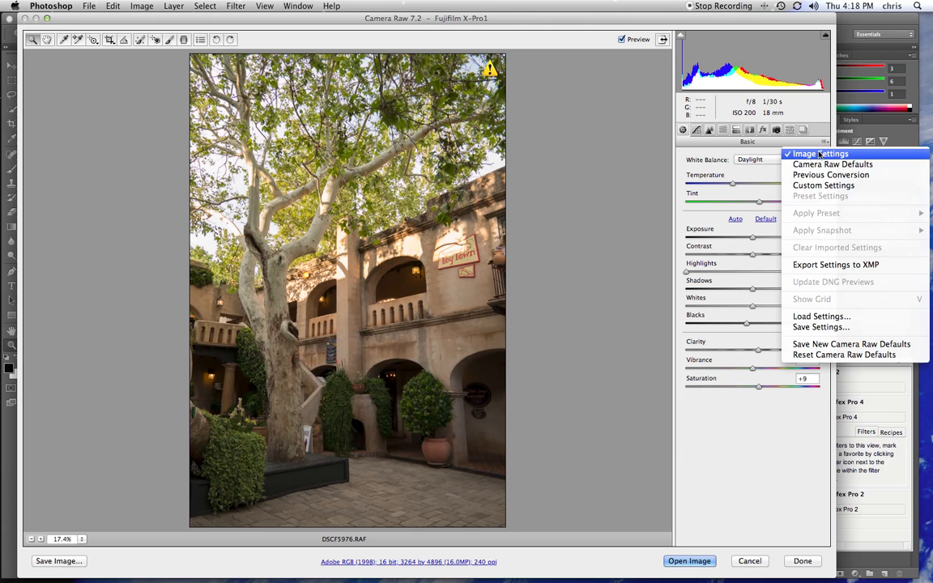
left_click(810, 167)
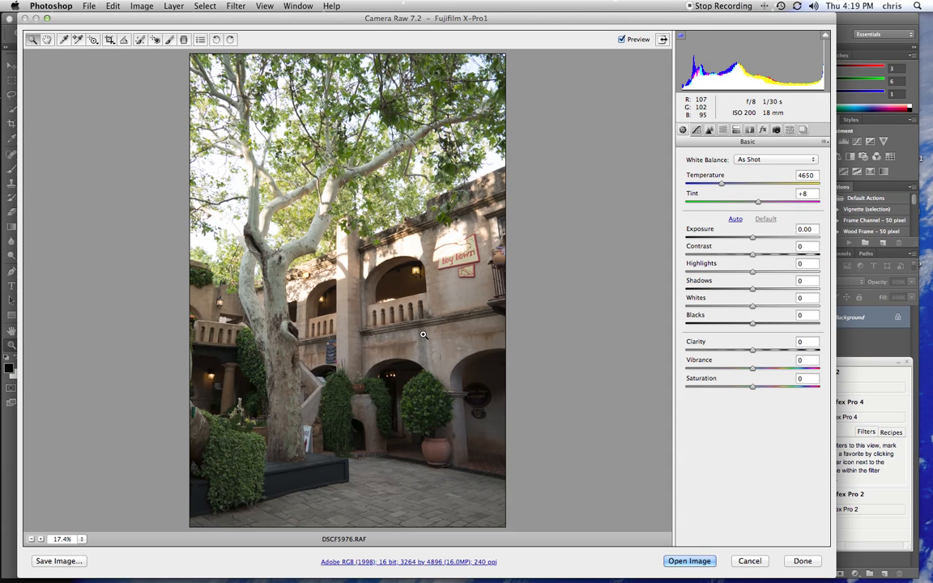
Step: Compare the As Shot and Daylight white balance presets on the raw photo, and keep Daylight
left_click(759, 159)
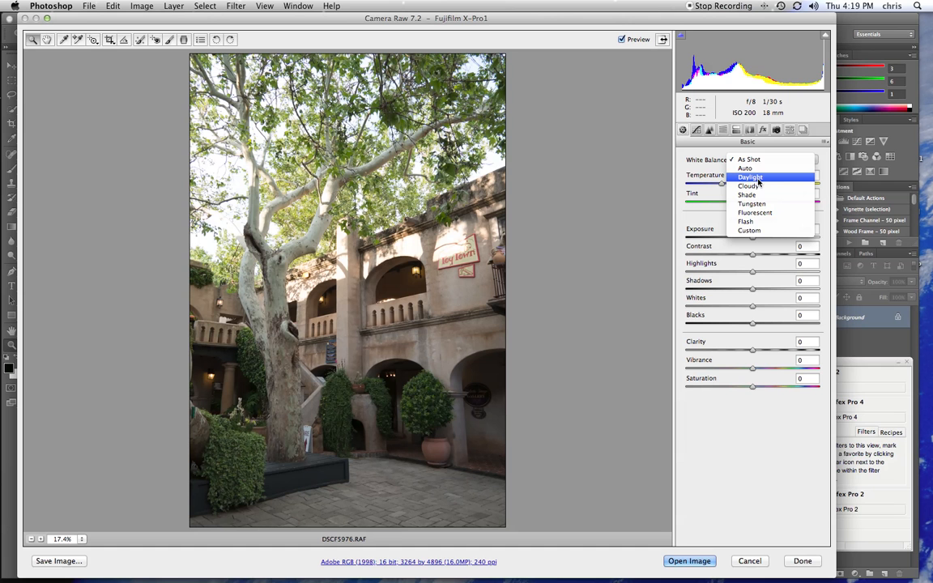
left_click(758, 180)
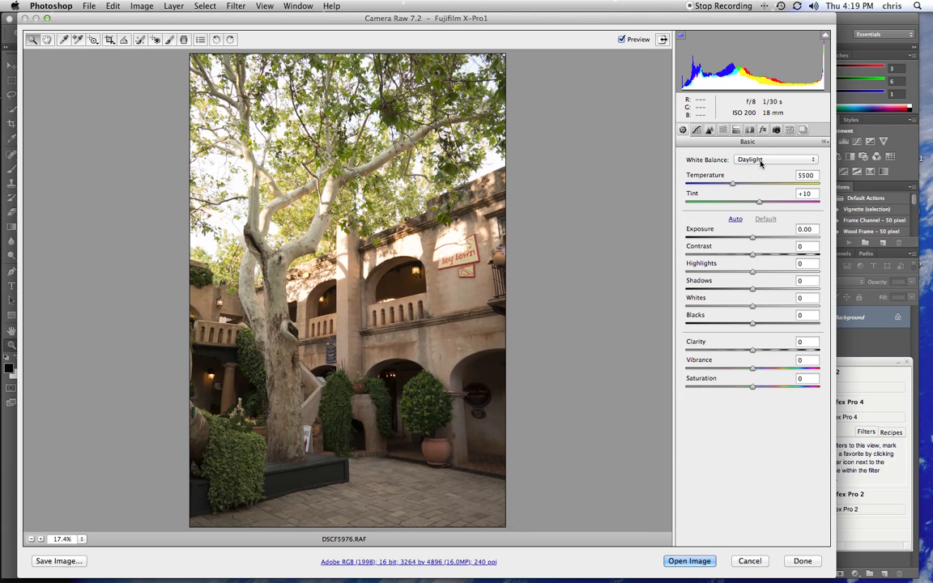
left_click(759, 163)
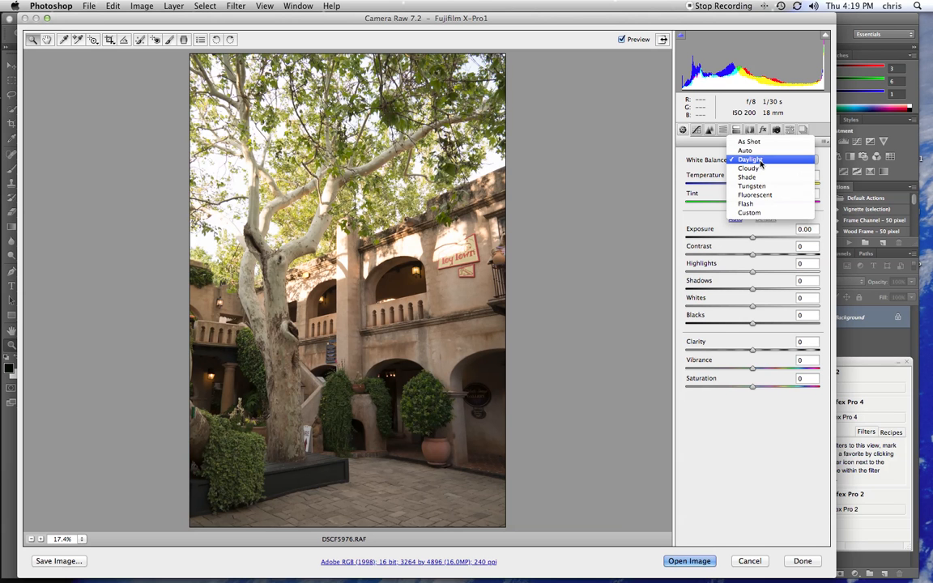
left_click(764, 143)
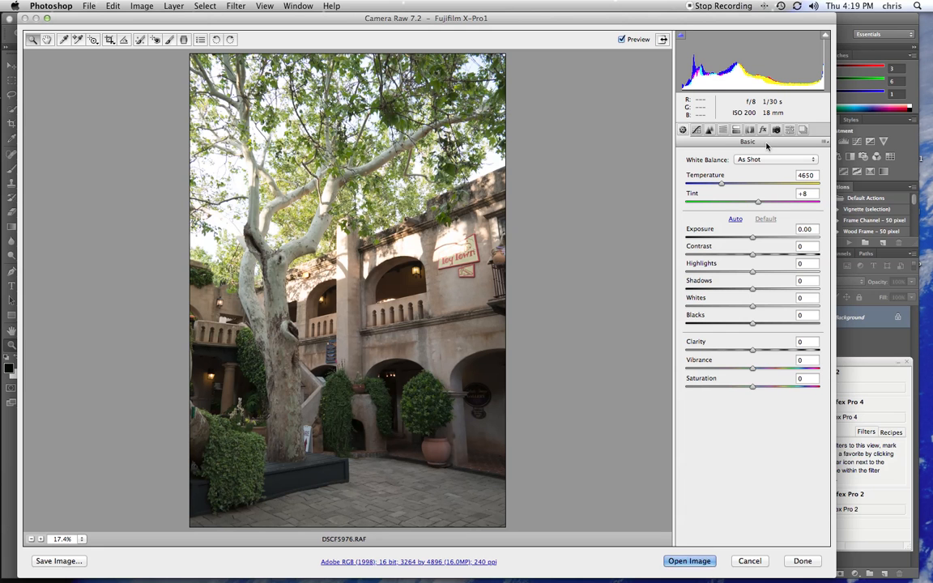
left_click(761, 159)
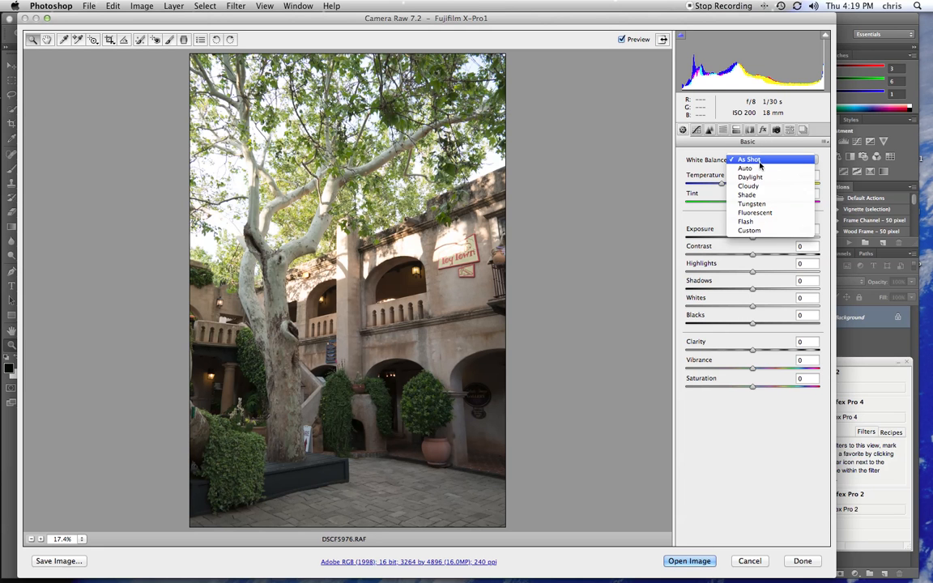
left_click(759, 178)
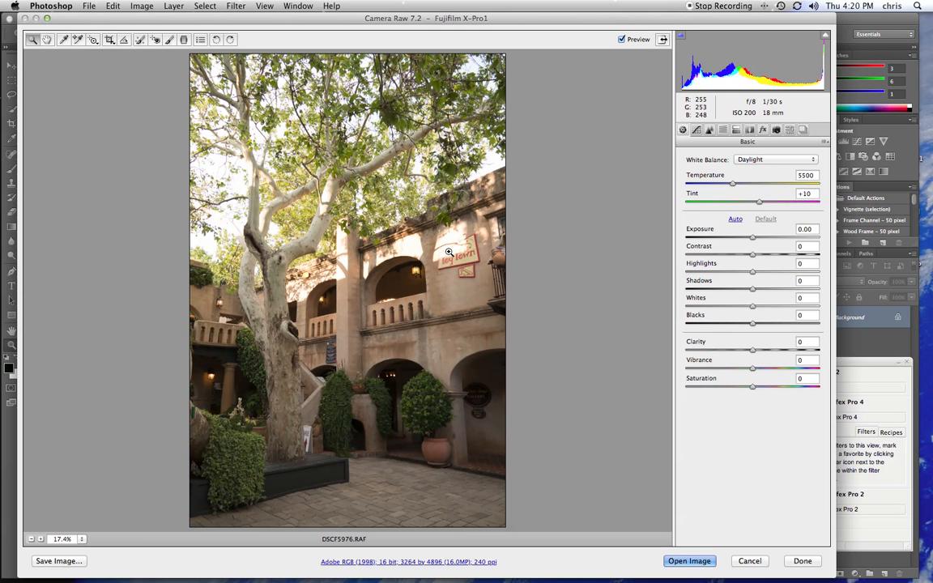
Step: Lower Highlights to -92 using the clipping preview to recover the blown-out sky and wall areas
left_click(751, 275, "alt")
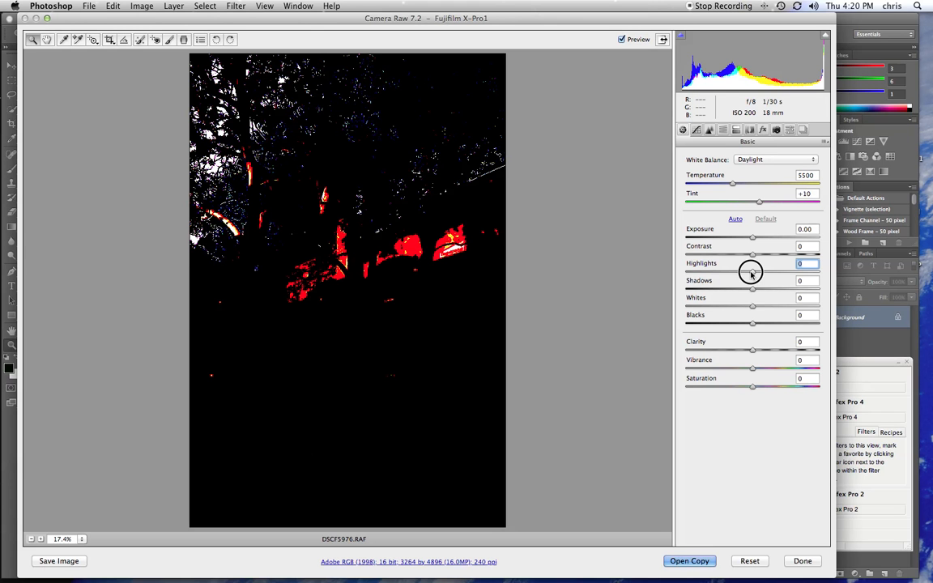
left_click_drag(751, 274, 684, 280)
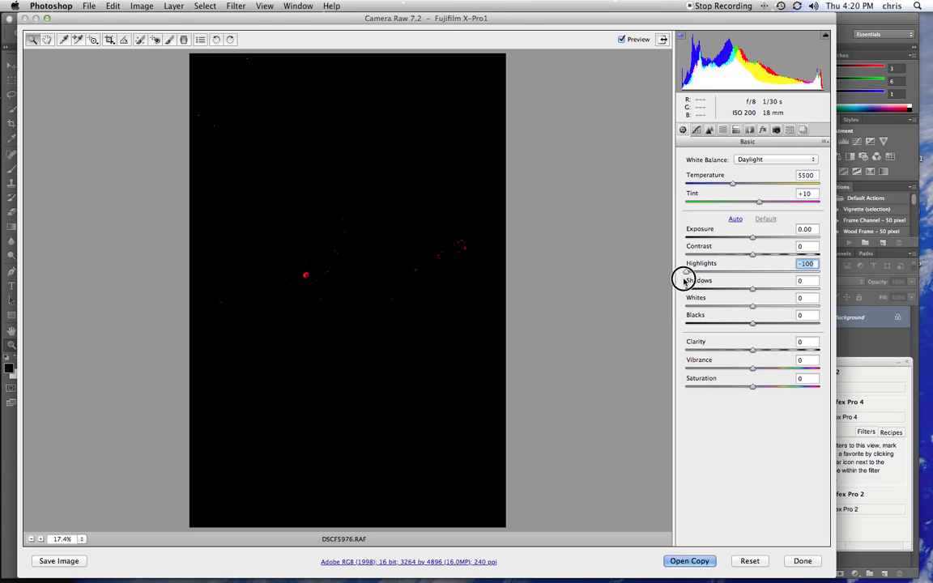
mouse_move(683, 279)
left_mouse_down()
mouse_move(734, 278)
mouse_move(690, 277)
left_mouse_up()
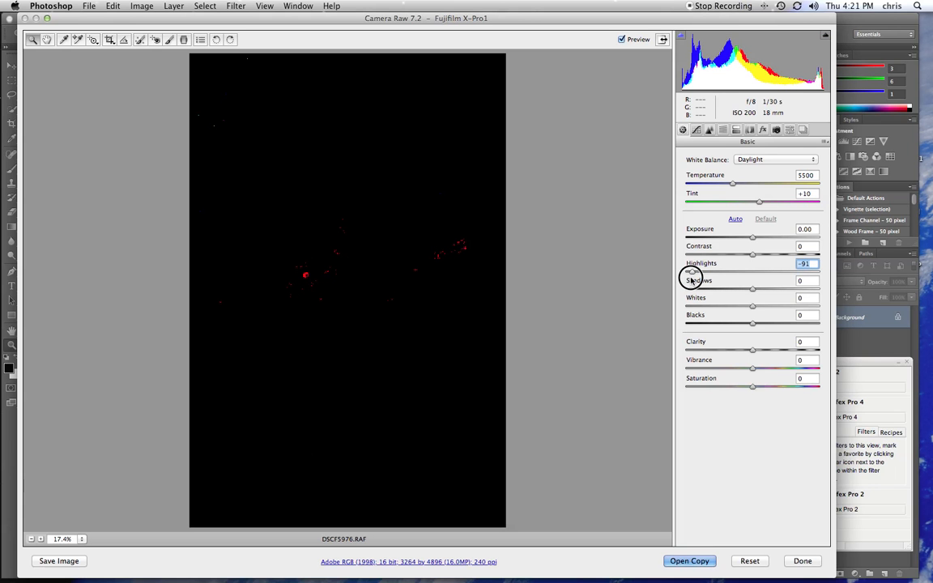
left_click_drag(690, 276, 690, 277)
left_click_drag(689, 277, 689, 277)
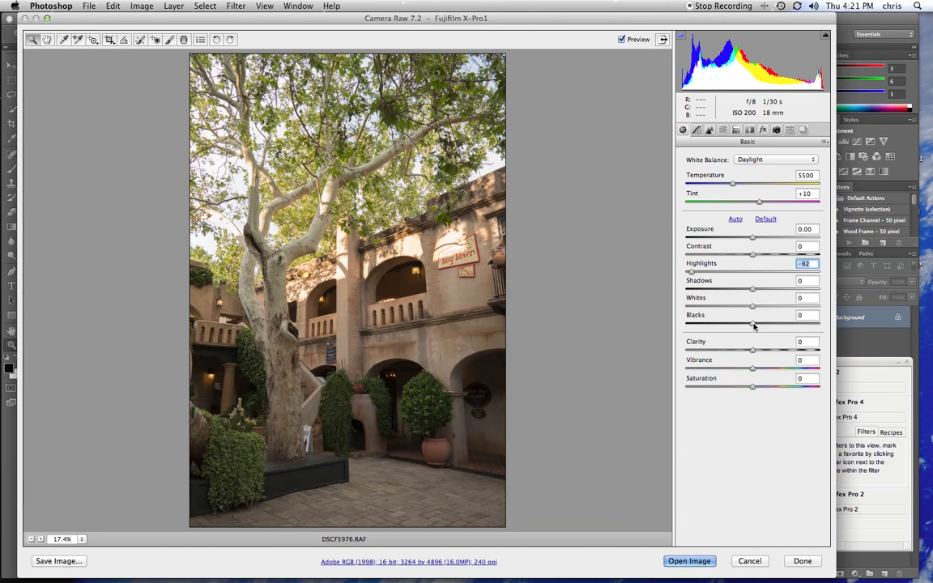
Step: Set Blacks to -9, using the clipping preview to judge the darkest shadow areas
key("alt")
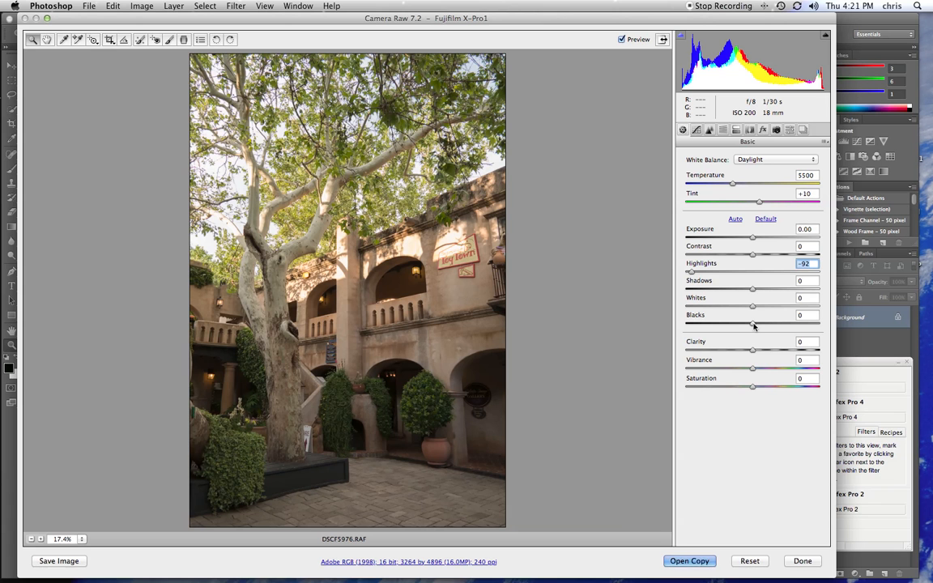
left_click(752, 324, "alt")
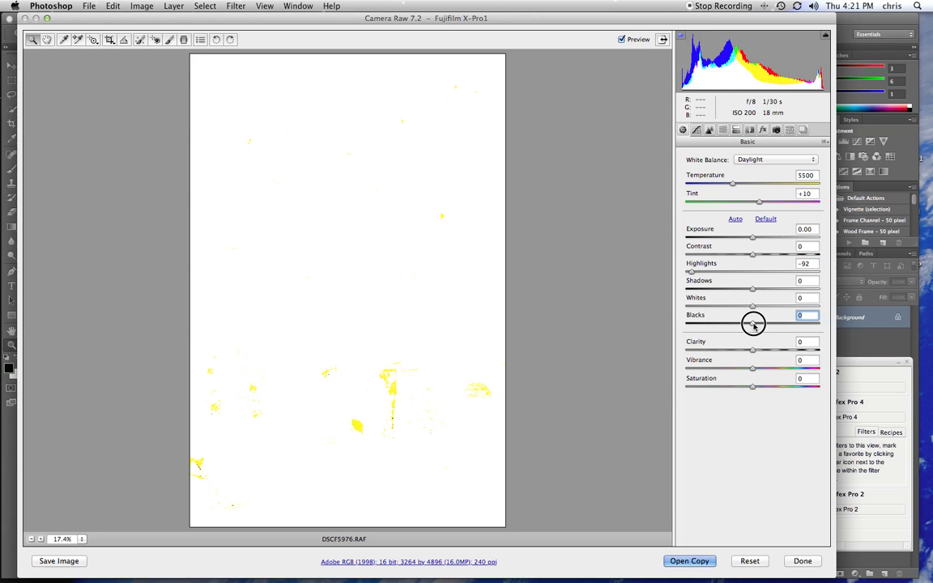
mouse_move(753, 324)
left_mouse_down()
mouse_move(721, 323)
mouse_move(739, 324)
left_mouse_up()
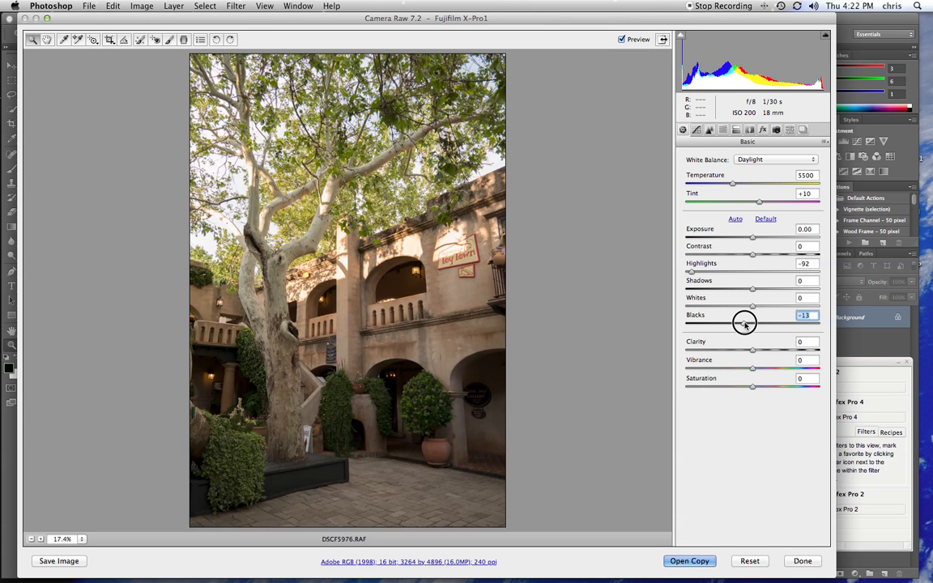
left_click_drag(745, 323, 747, 324)
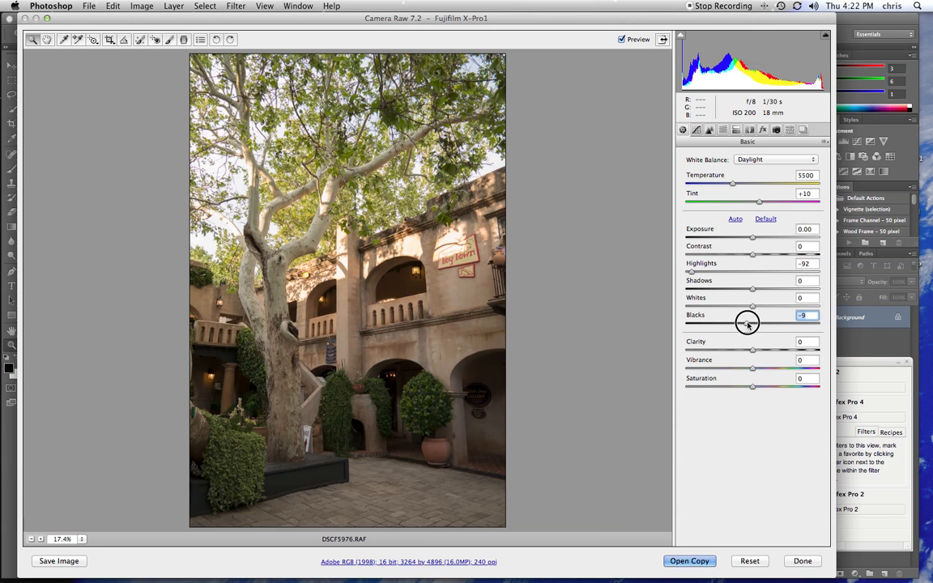
left_click_drag(748, 324, 747, 323)
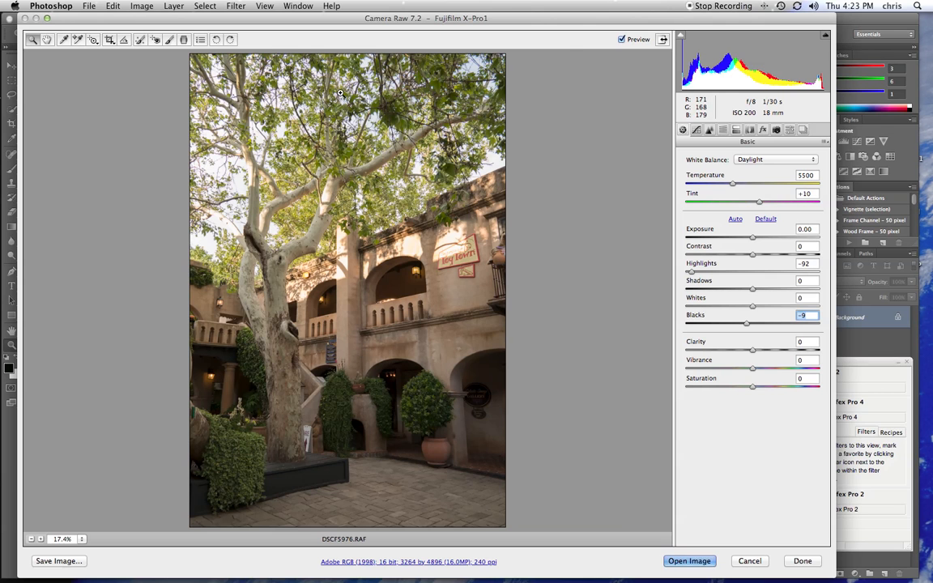
Step: Check the upper tree branches at 100% for color fringing and enable Remove Chromatic Aberration in the lens corrections
left_click(307, 68)
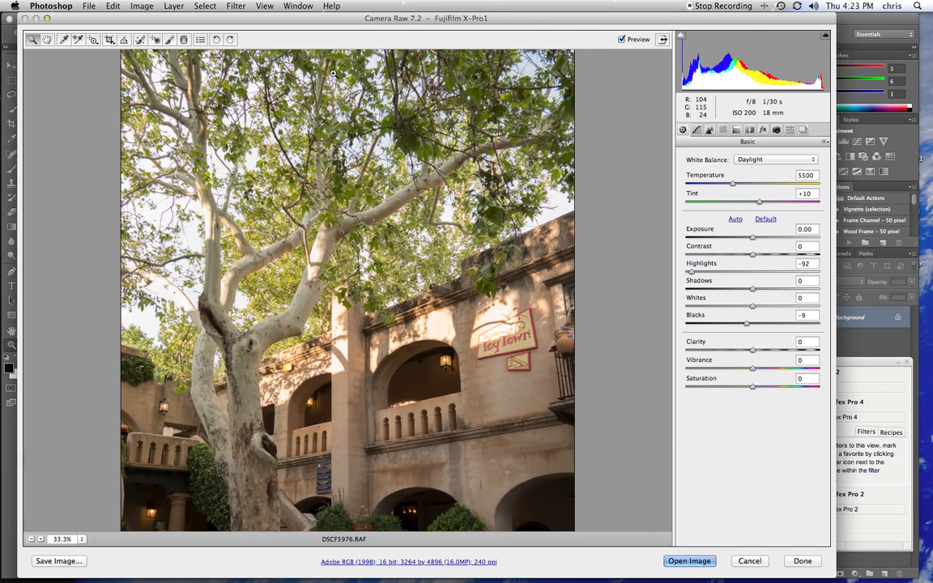
left_click(328, 72)
left_click(327, 73)
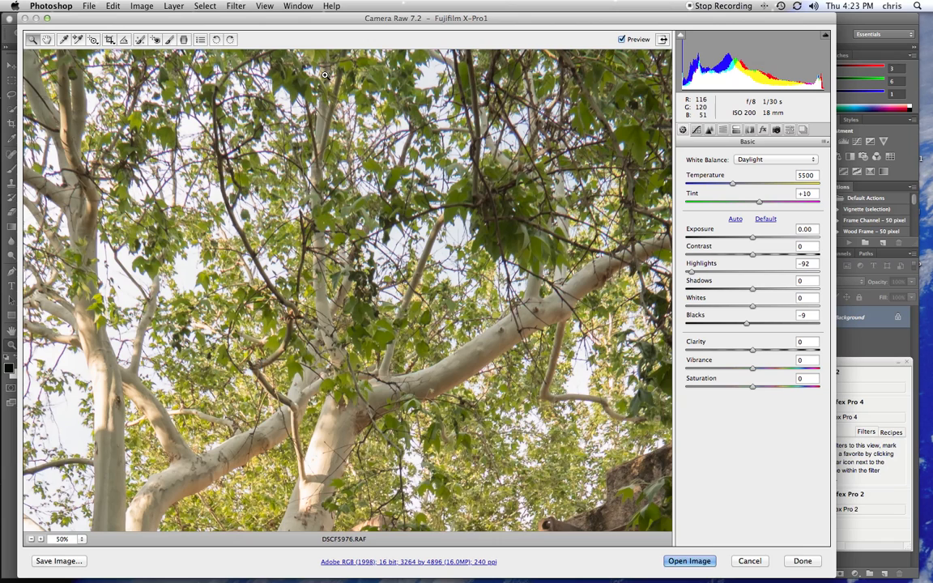
left_click(324, 75)
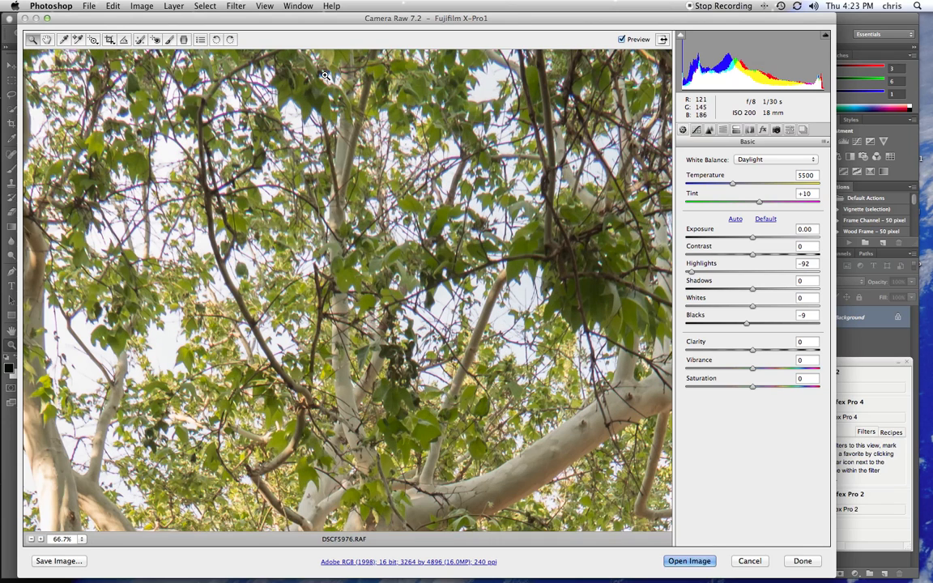
left_click(140, 72)
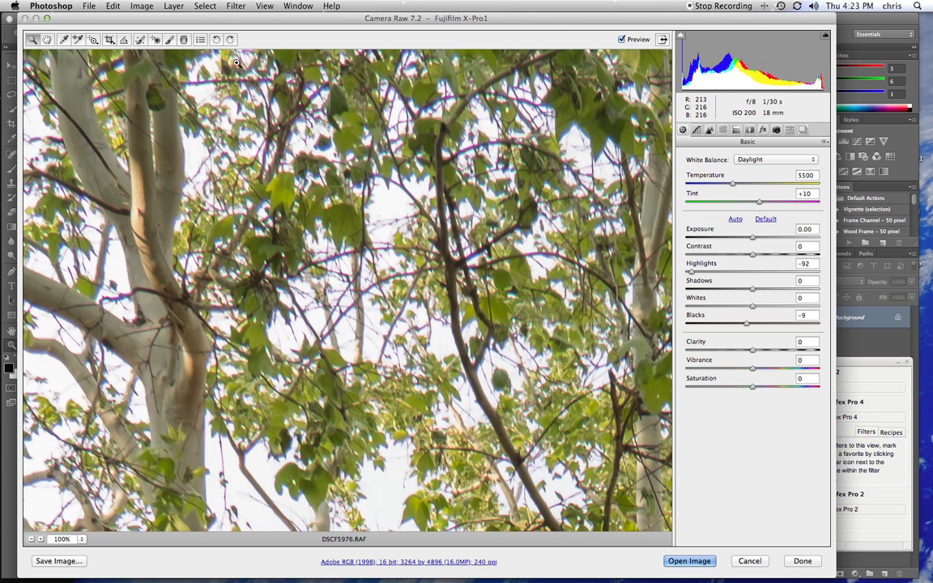
left_click(751, 131)
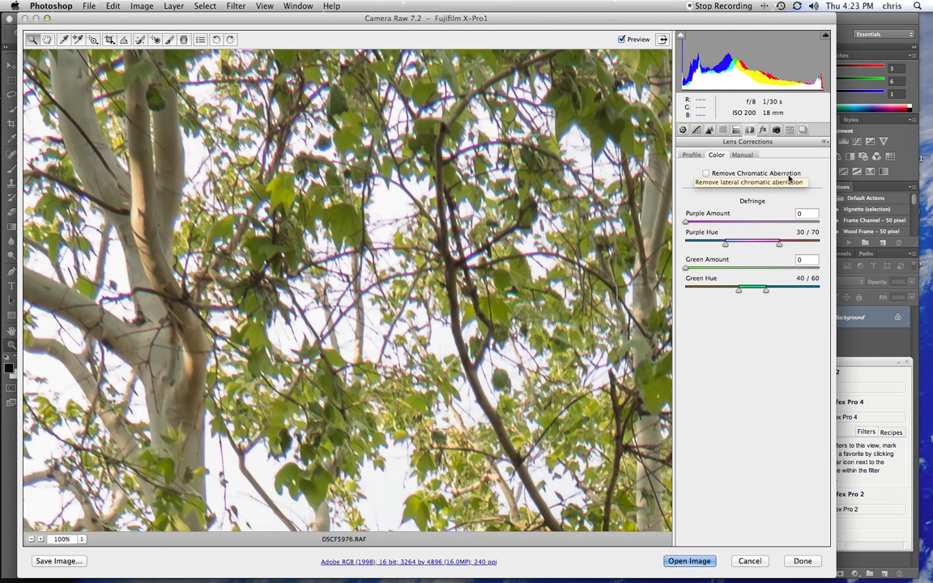
left_click(706, 174)
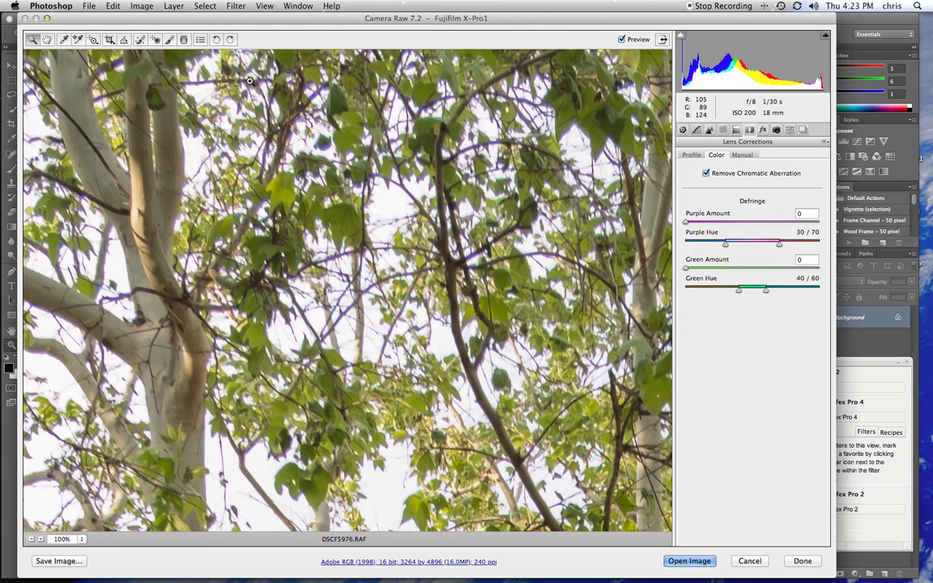
Step: Set the defringe Purple Amount and Green Amount to 4 each, comparing the branches with and without chromatic aberration removal
left_click(190, 77)
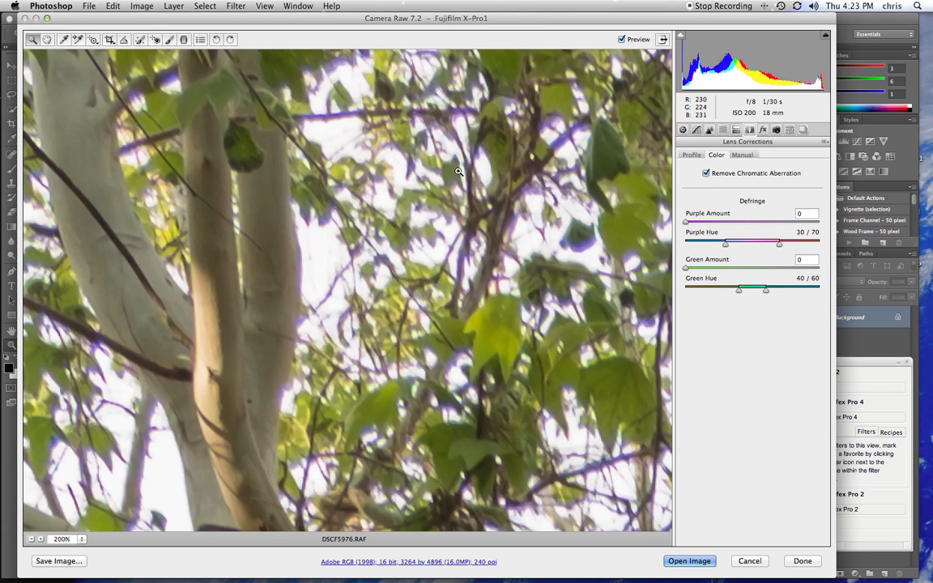
left_click_drag(687, 225, 712, 225)
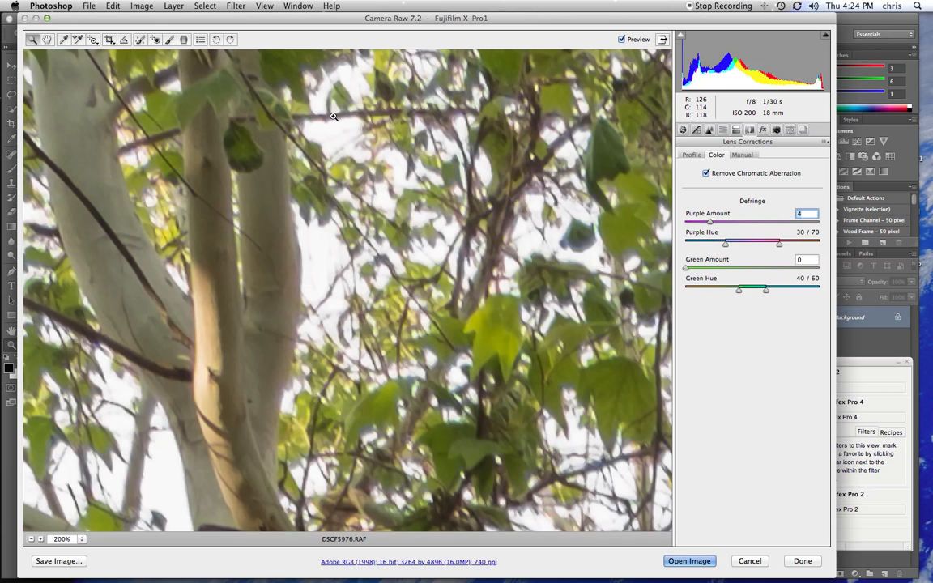
left_click(706, 173)
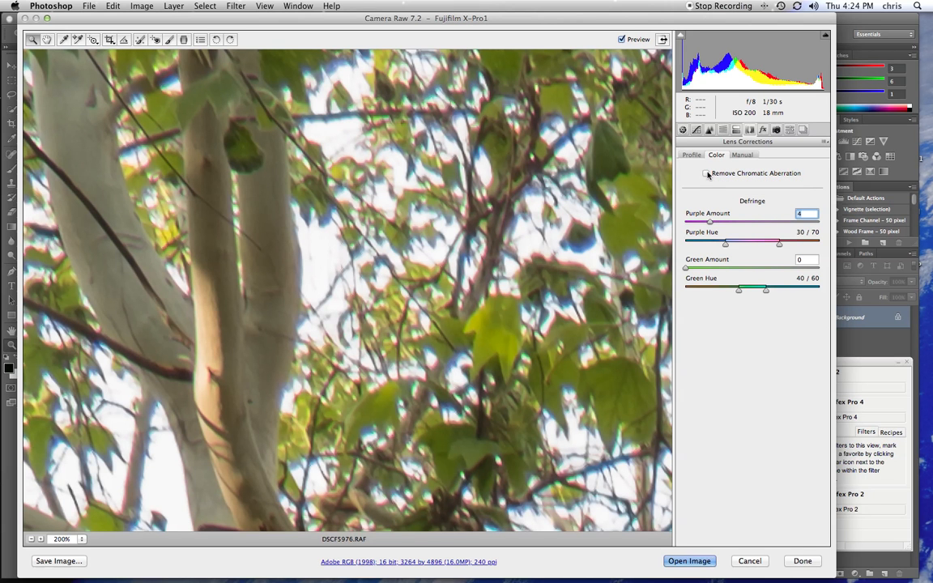
left_click(707, 173)
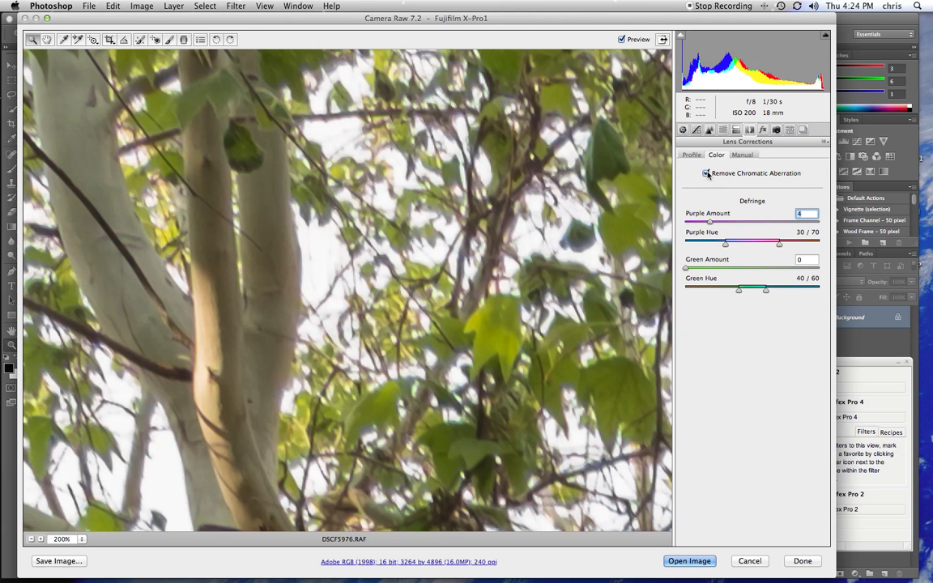
left_click(686, 268)
left_click_drag(685, 267, 710, 268)
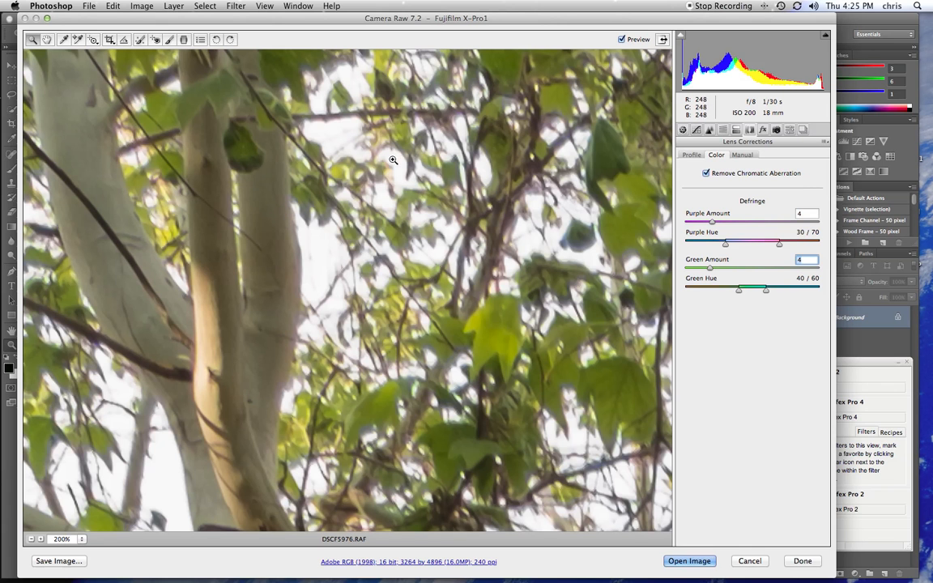
Step: Increase the sharpening Amount and set Radius to 1.3, judging the tree branches at 100%
left_click(83, 539)
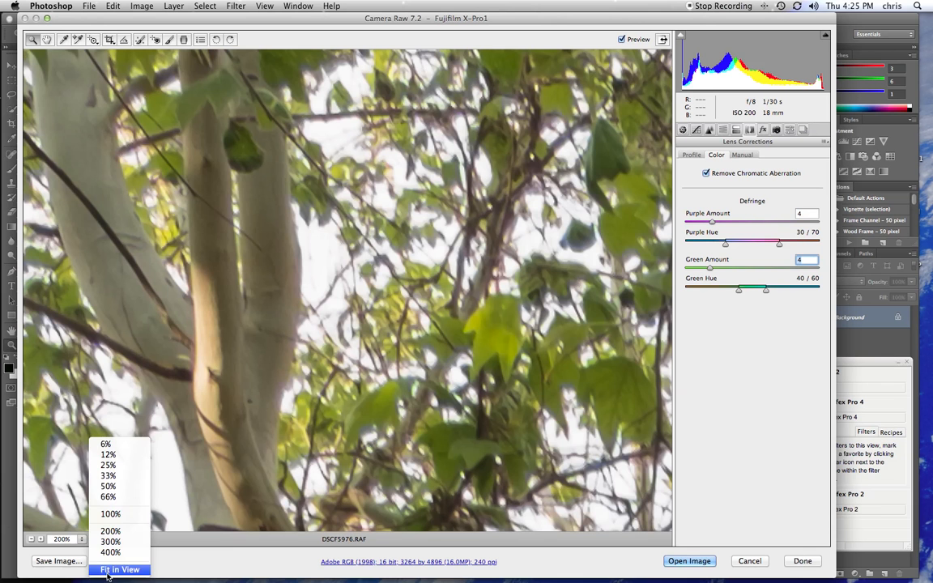
left_click(107, 570)
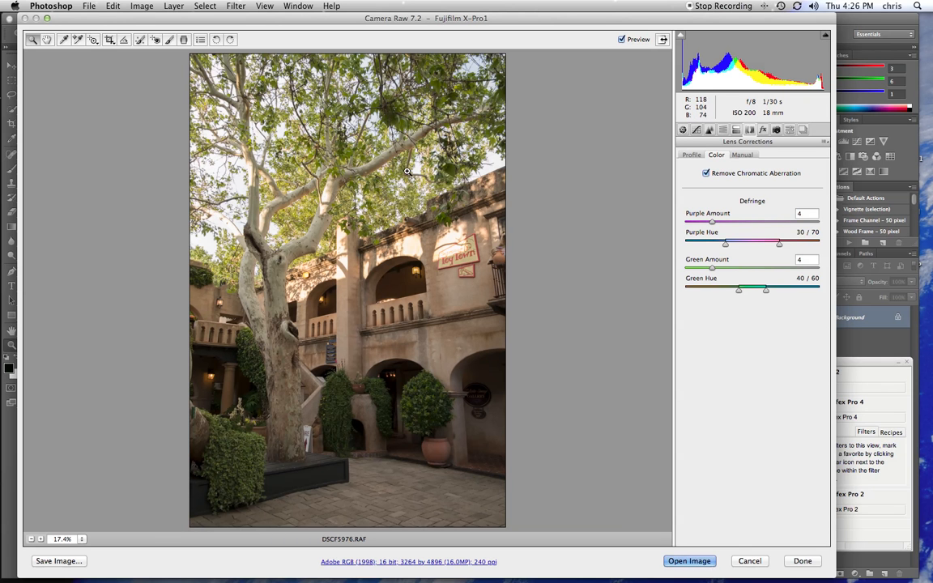
left_click(710, 131)
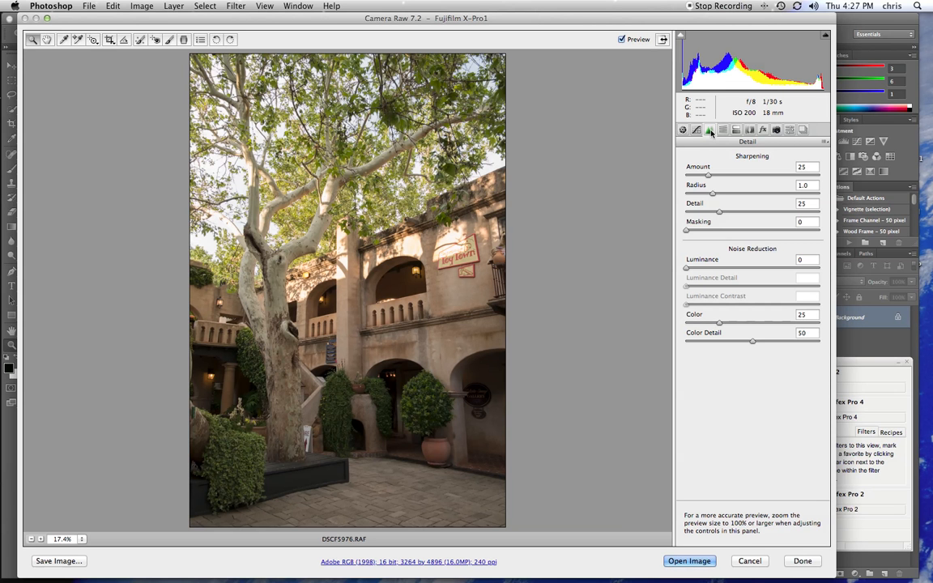
left_click(365, 159)
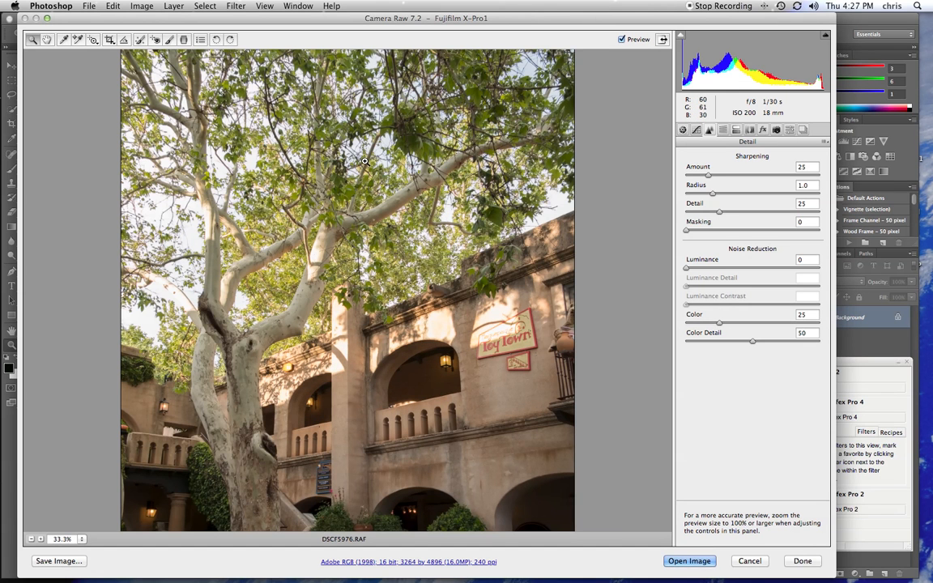
left_click(349, 202)
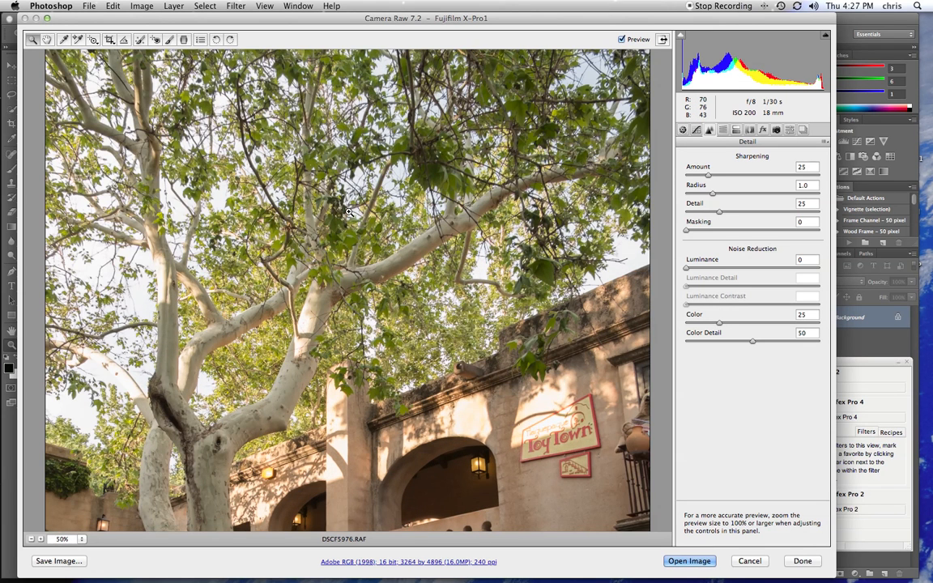
left_click(348, 211)
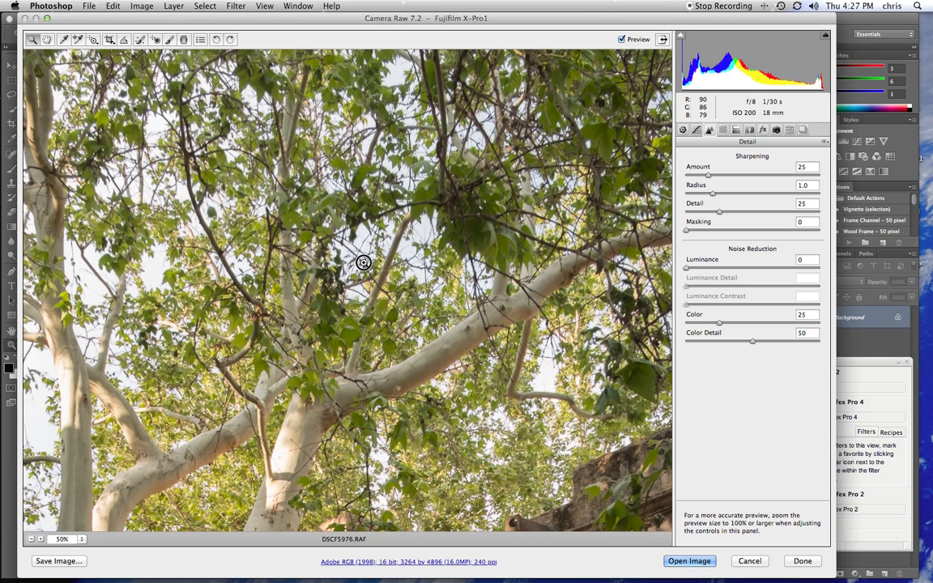
left_click(369, 352)
scroll(405, 452, "down", 5)
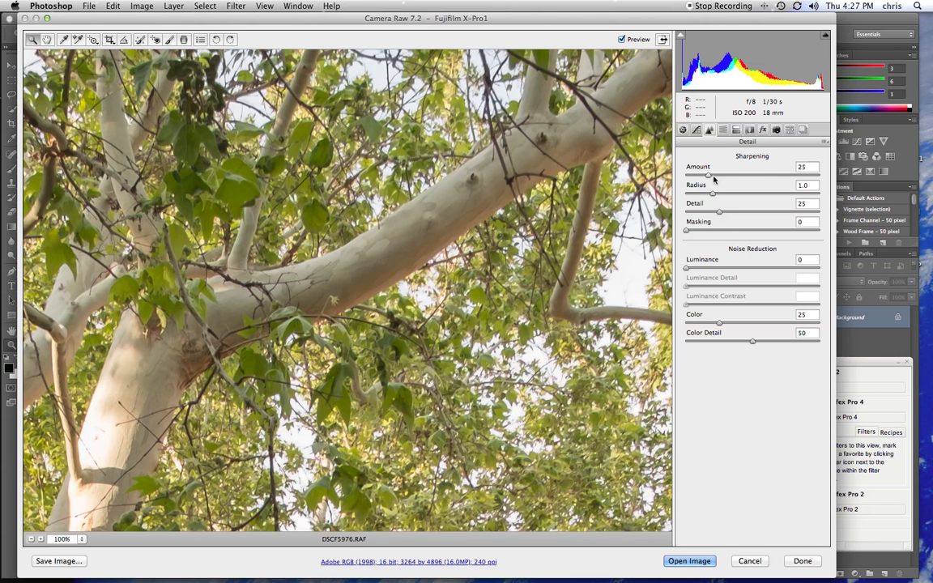
left_click_drag(708, 175, 734, 176)
left_click(729, 195)
Step: Compare sharpening Amounts from very low up to 111 on the branches and settle on 53
left_click_drag(733, 175, 687, 176)
left_click_drag(688, 176, 734, 175)
left_click_drag(736, 176, 785, 175)
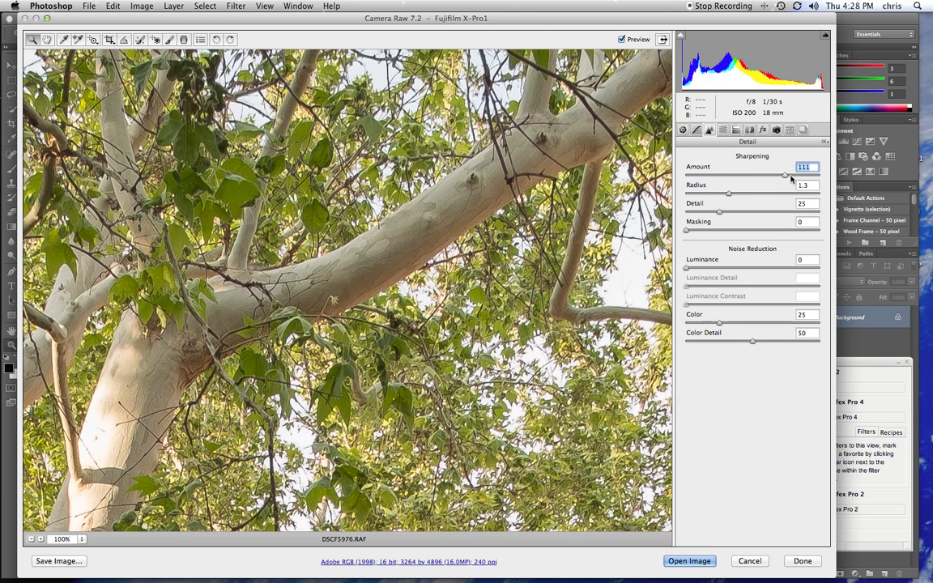
left_click_drag(785, 177, 734, 174)
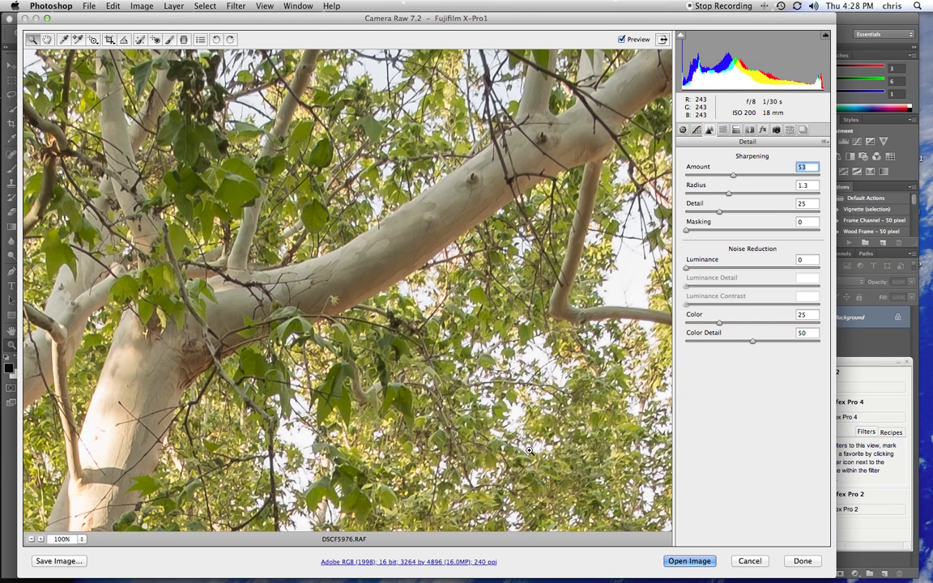
Step: Inspect the sharpening on the stone pillar and wall at 100%, comparing an Amount of 9 with 53
left_click(47, 39)
left_click_drag(435, 327, 313, 211)
left_click_drag(346, 445, 479, 245)
left_click_drag(135, 288, 299, 277)
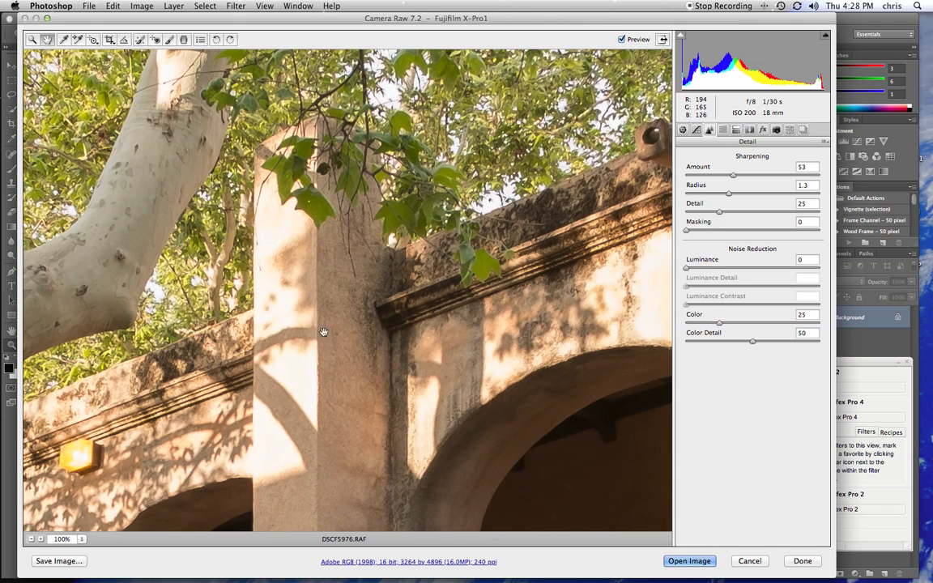
left_click(693, 177)
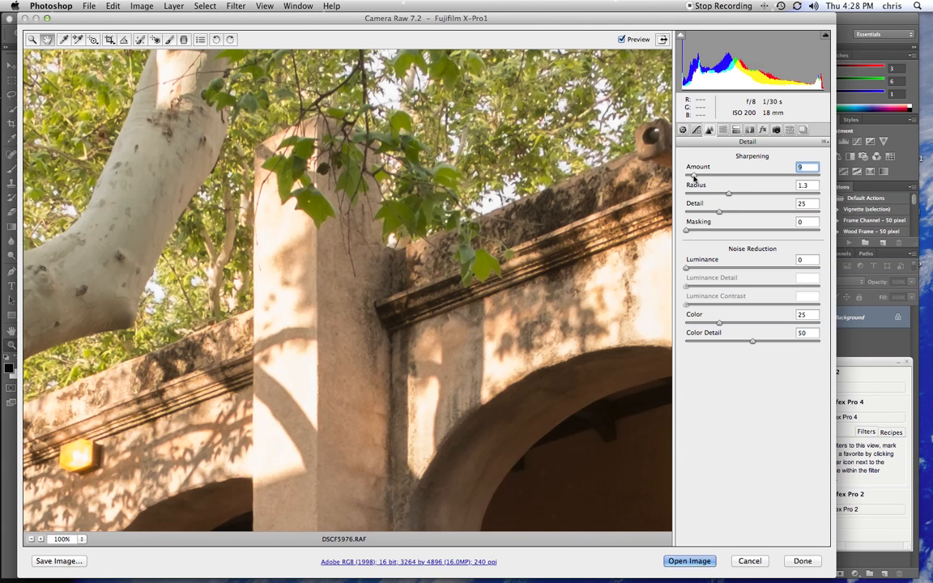
left_click_drag(693, 176, 733, 175)
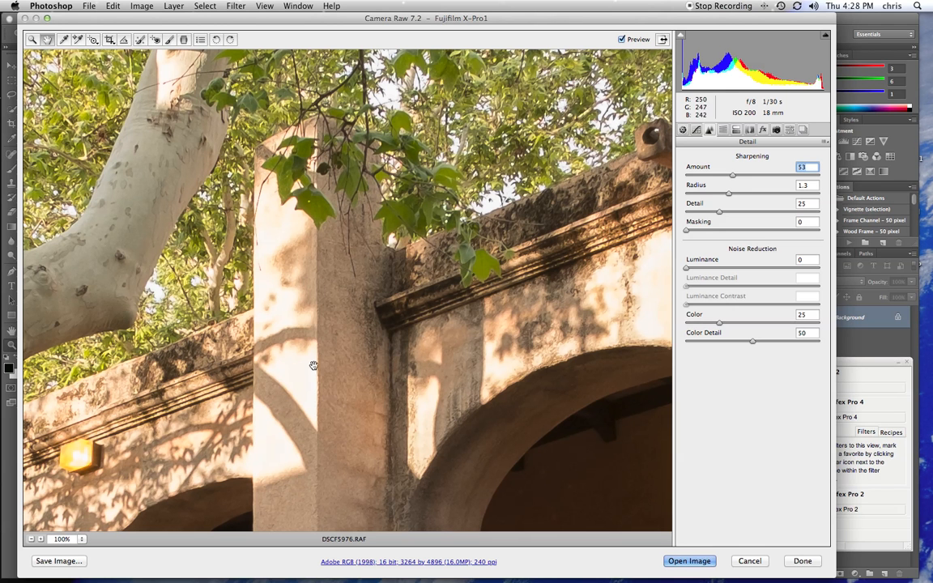
Step: Try a Luminance noise reduction of 25 on the pillar at 200% and return it to 0
left_click(81, 538)
left_click(104, 531)
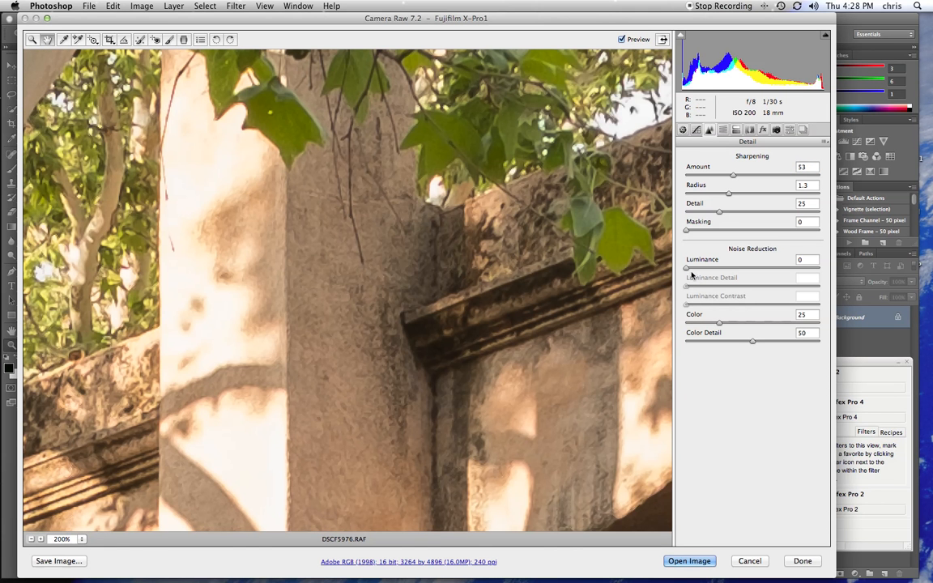
left_click_drag(687, 269, 720, 268)
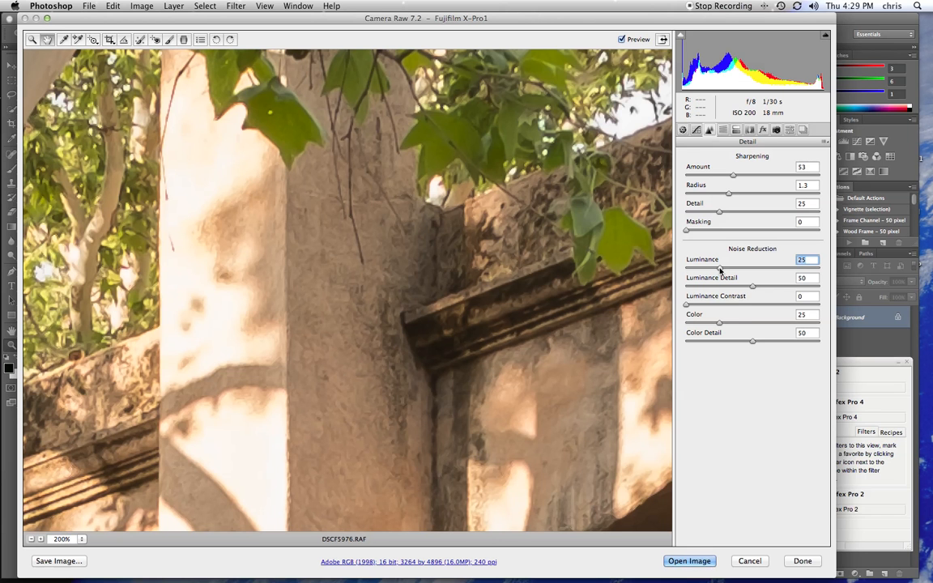
left_click_drag(720, 270, 677, 266)
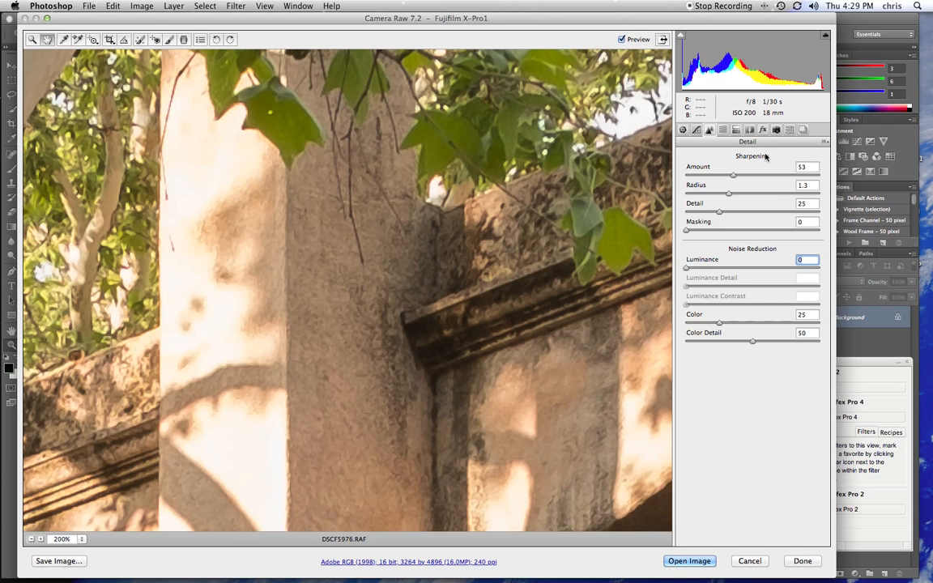
Step: Fit the whole photo in view and raise the Exposure to +0.15
left_click(81, 542)
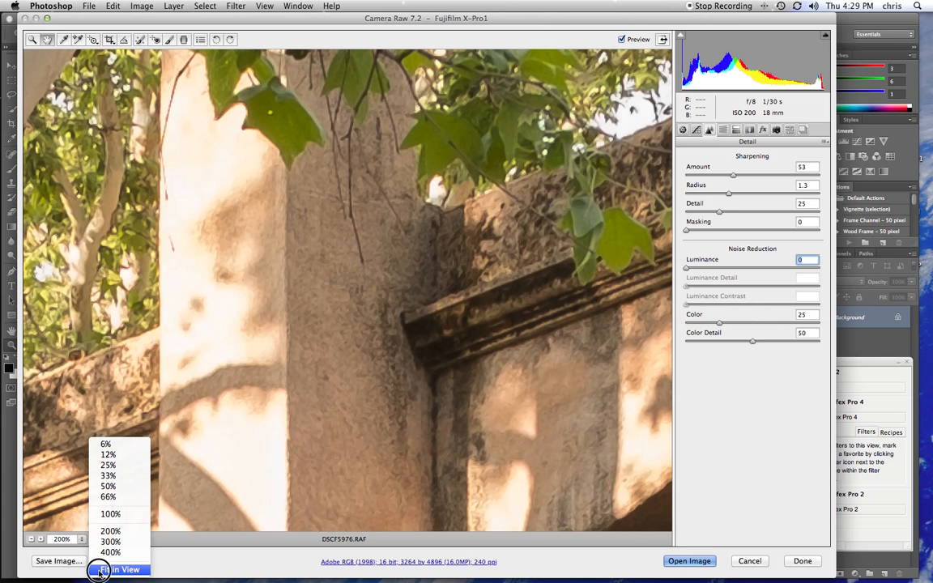
left_click(99, 571)
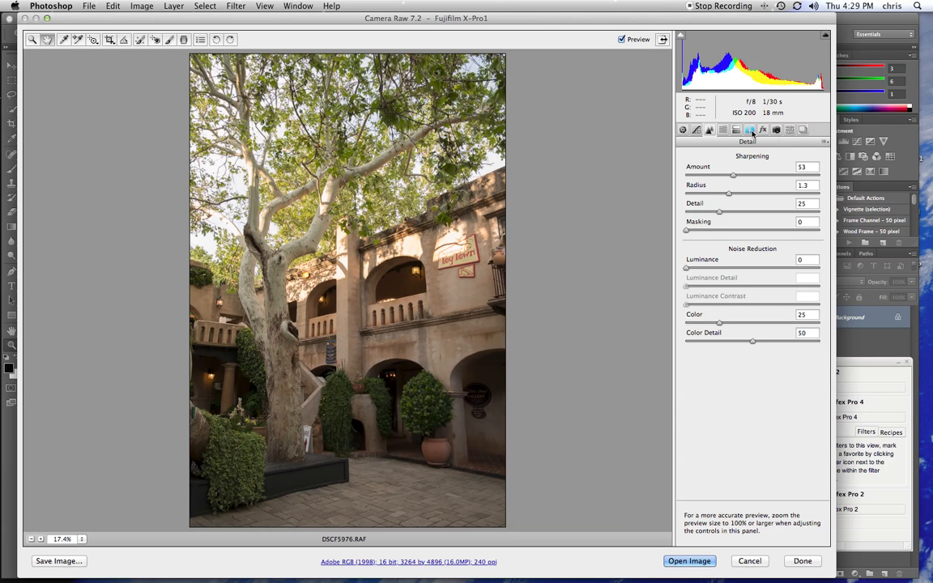
left_click(682, 129)
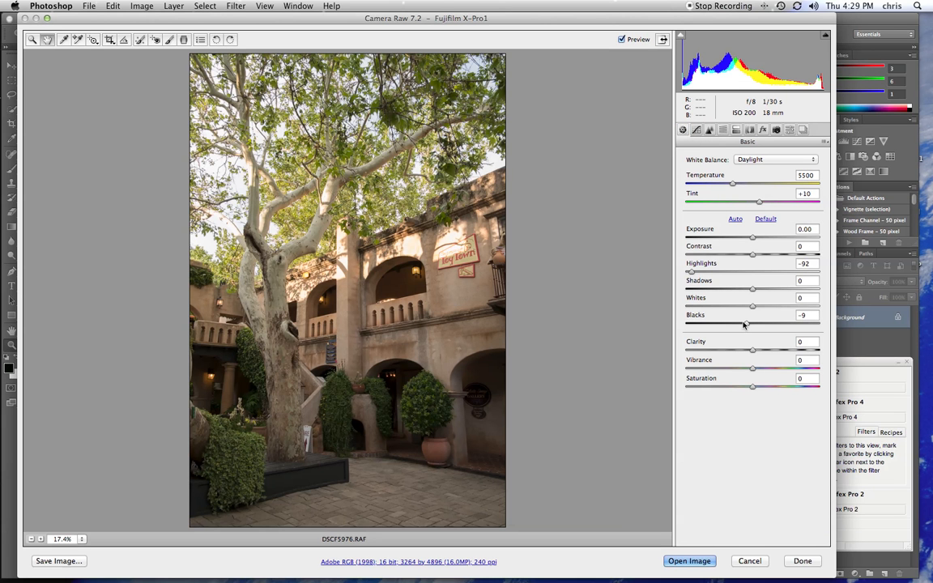
left_click(751, 238)
left_click_drag(750, 238, 753, 238)
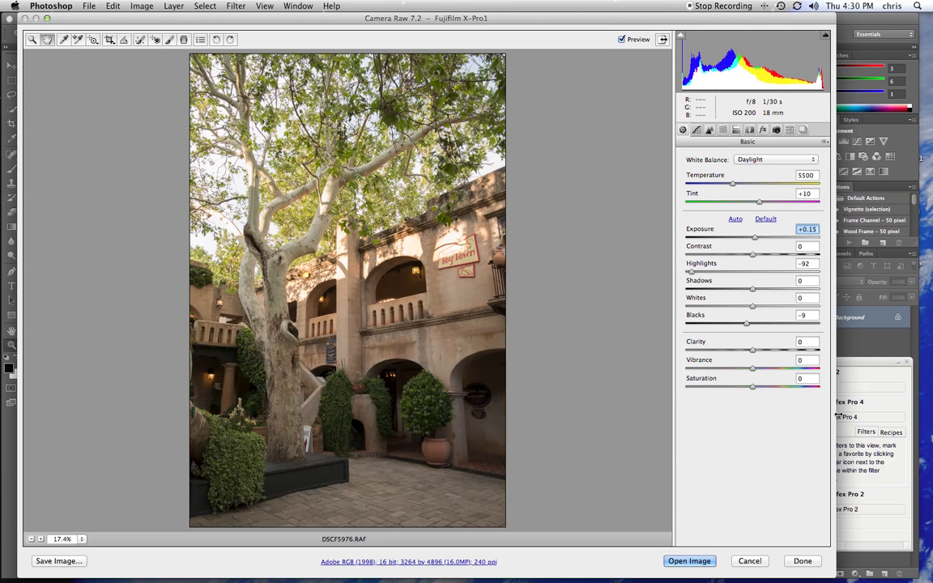
Step: Increase the Saturation of the photo to +8
left_click(752, 388)
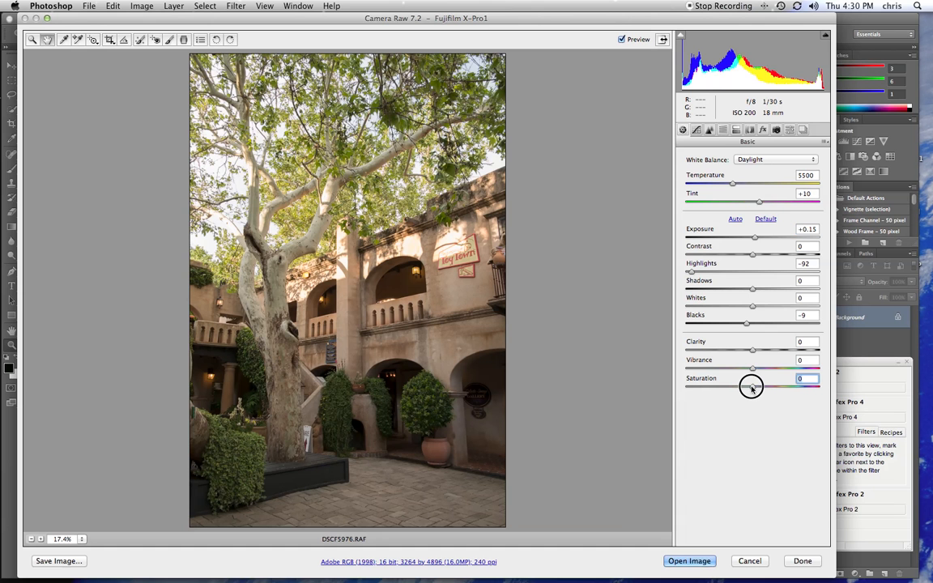
left_click_drag(751, 388, 756, 389)
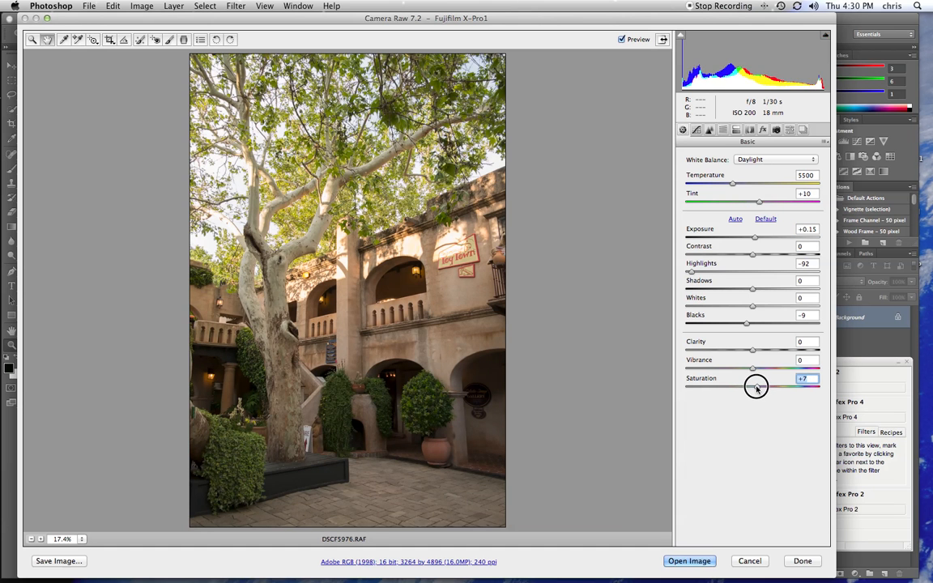
left_click_drag(757, 387, 756, 387)
Step: Compare stronger and neutral color on the tree and wall, set Saturation to +10, and check the branches at 100%
left_click(31, 38)
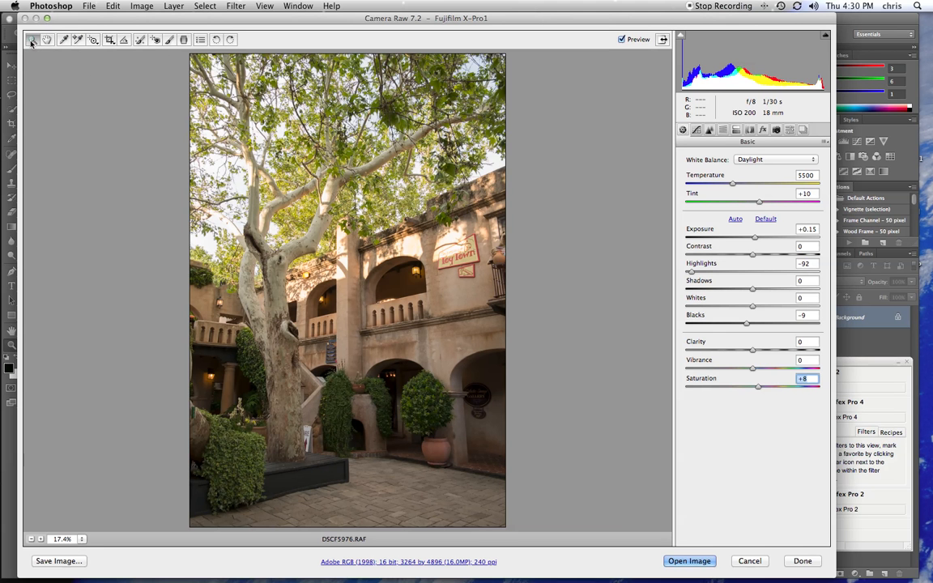
left_click(300, 153)
left_click(321, 245)
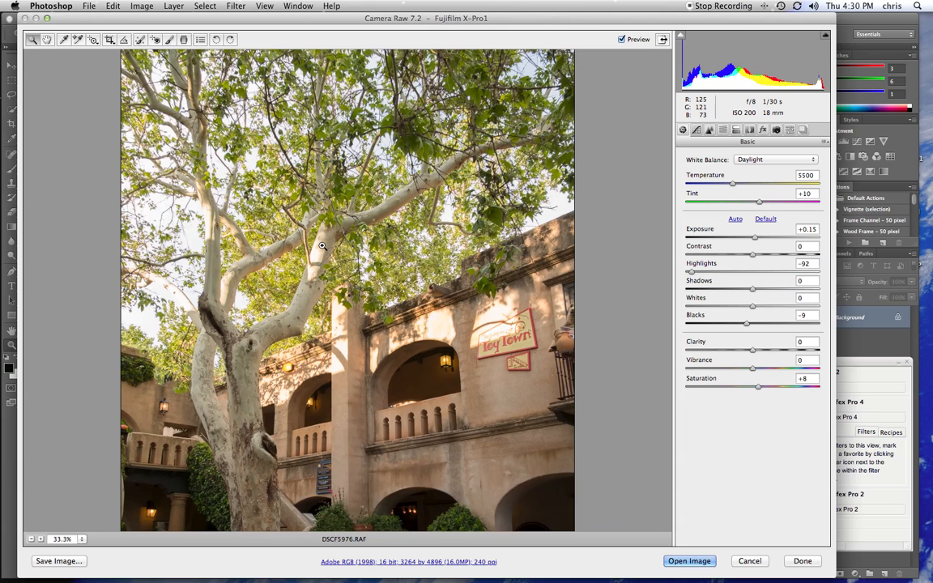
left_click(312, 244)
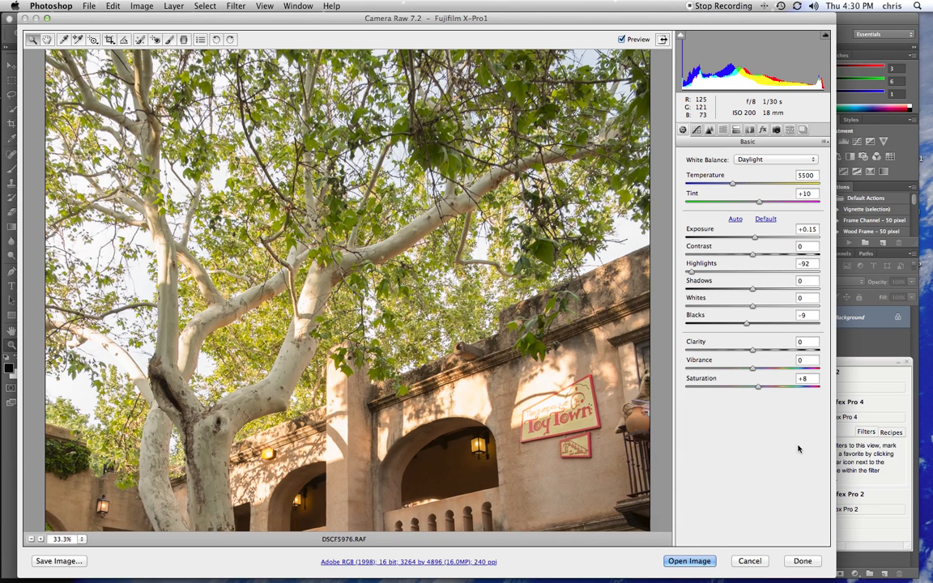
double_click(754, 387)
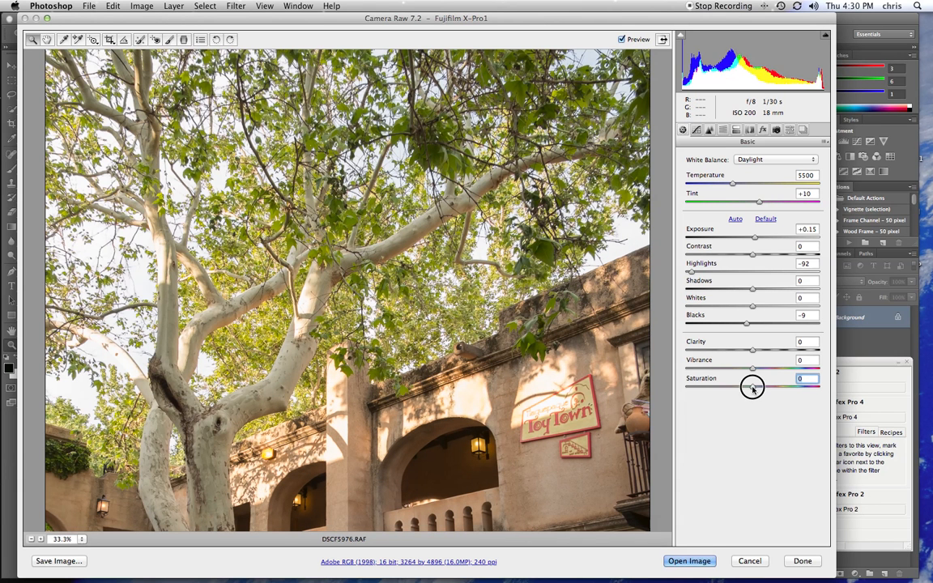
left_click(769, 387)
mouse_move(769, 387)
left_mouse_down()
mouse_move(787, 387)
mouse_move(758, 387)
left_mouse_up()
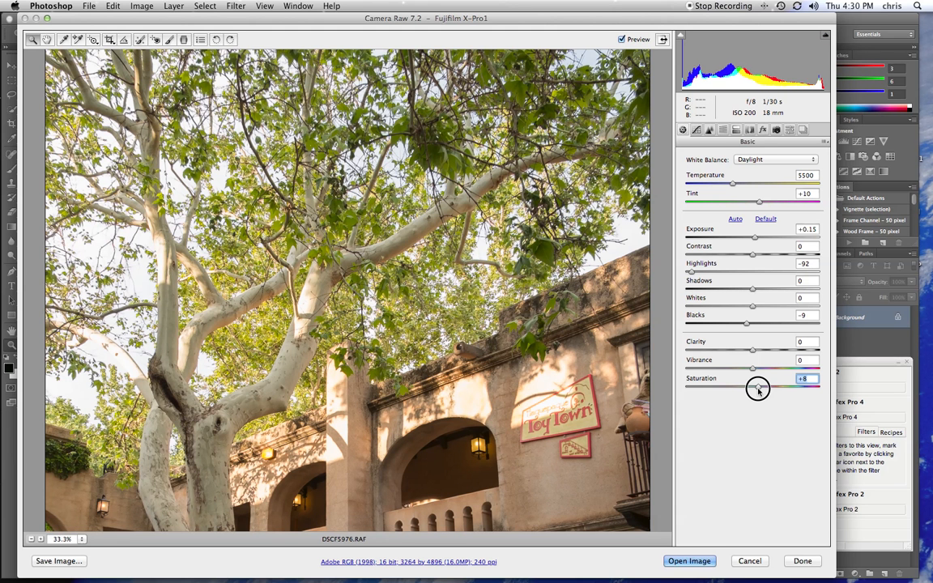
left_click_drag(758, 391, 759, 392)
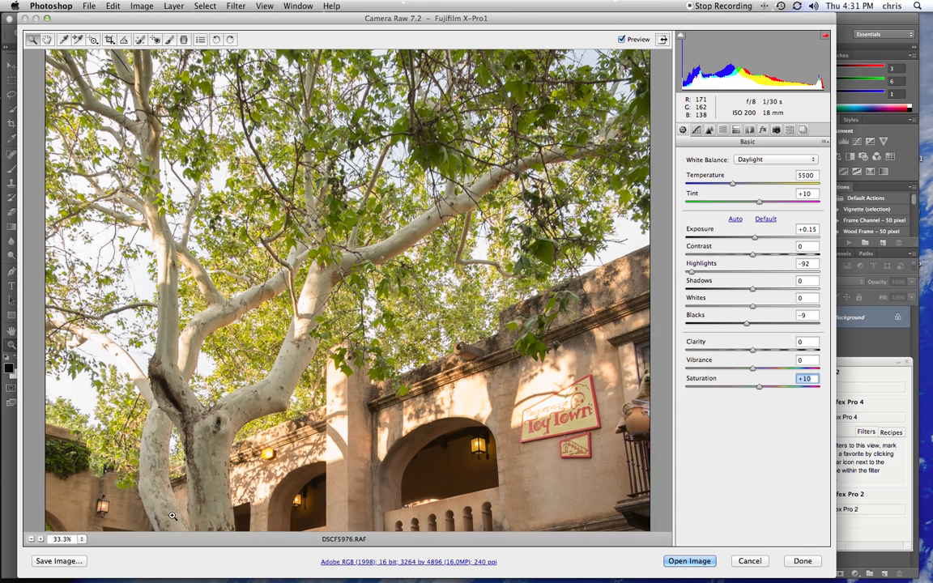
left_click(80, 539)
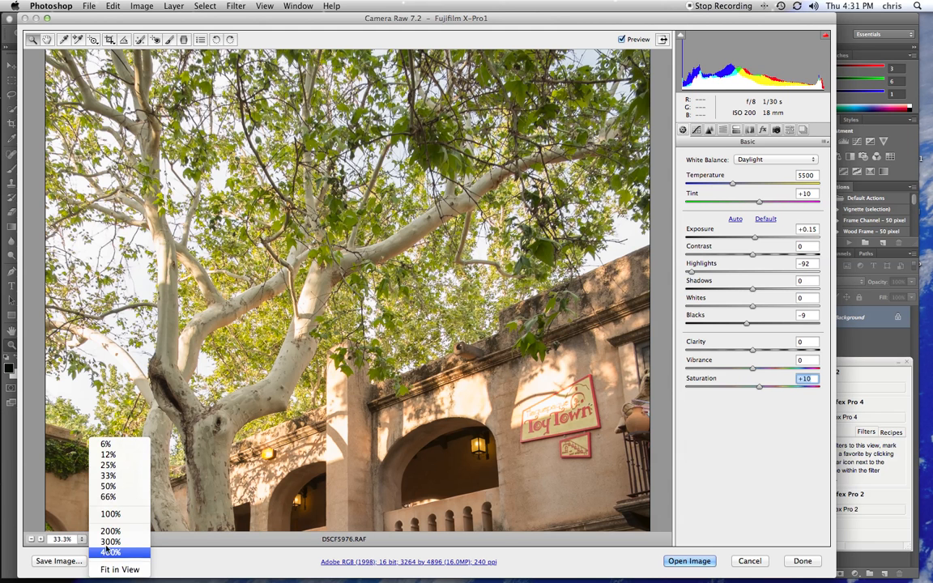
left_click(113, 514)
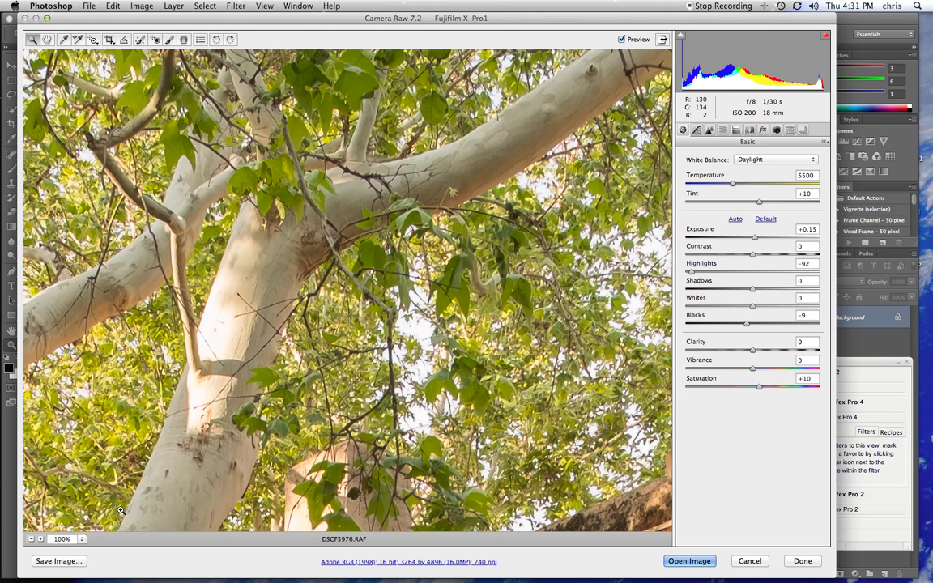
left_click(81, 539)
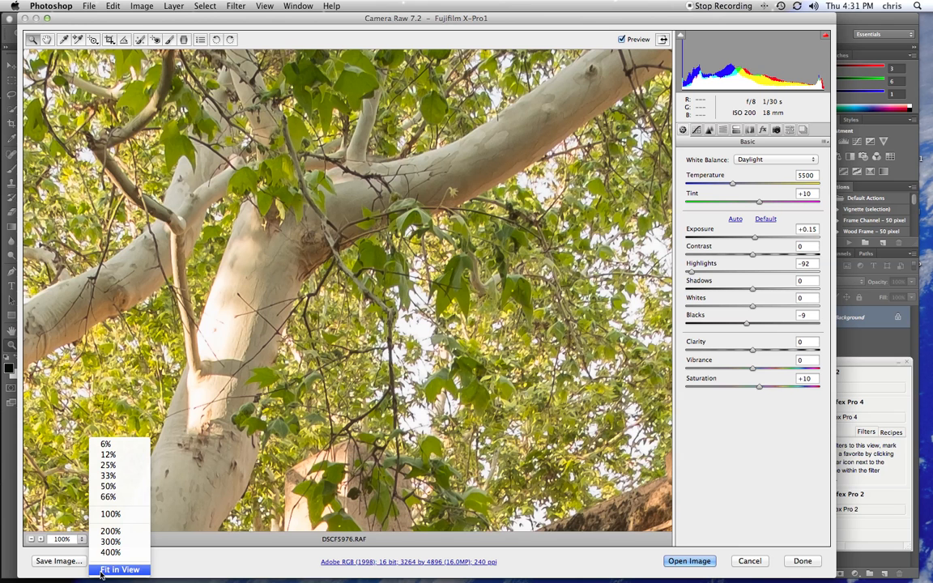
left_click(103, 570)
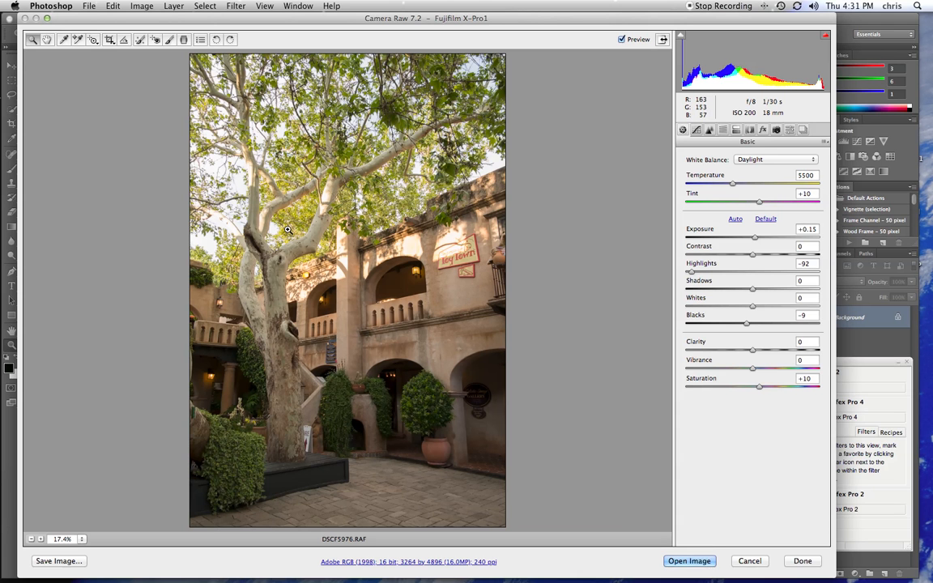
Step: Review the sharpening, lens correction and basic settings, and open the processed raw photo in Photoshop
left_click(709, 129)
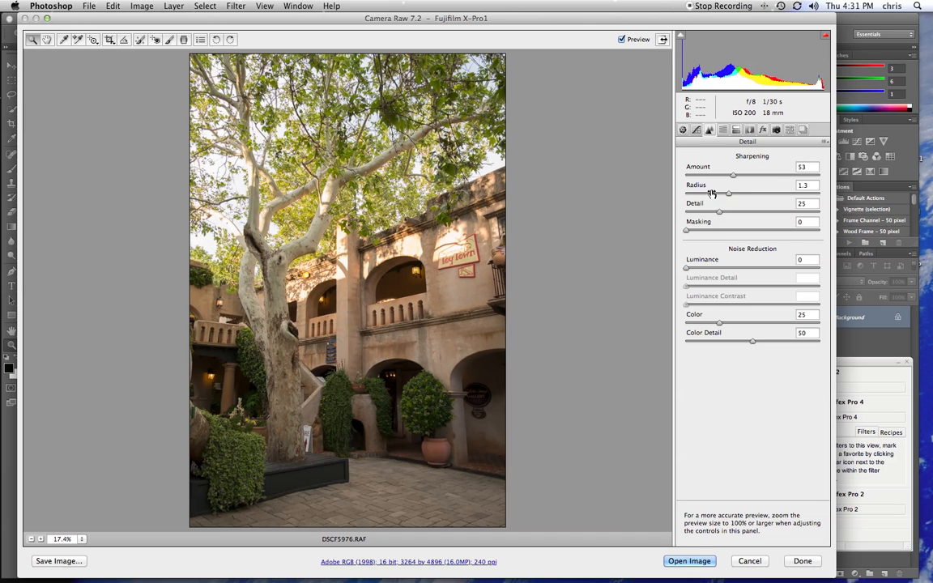
left_click(748, 129)
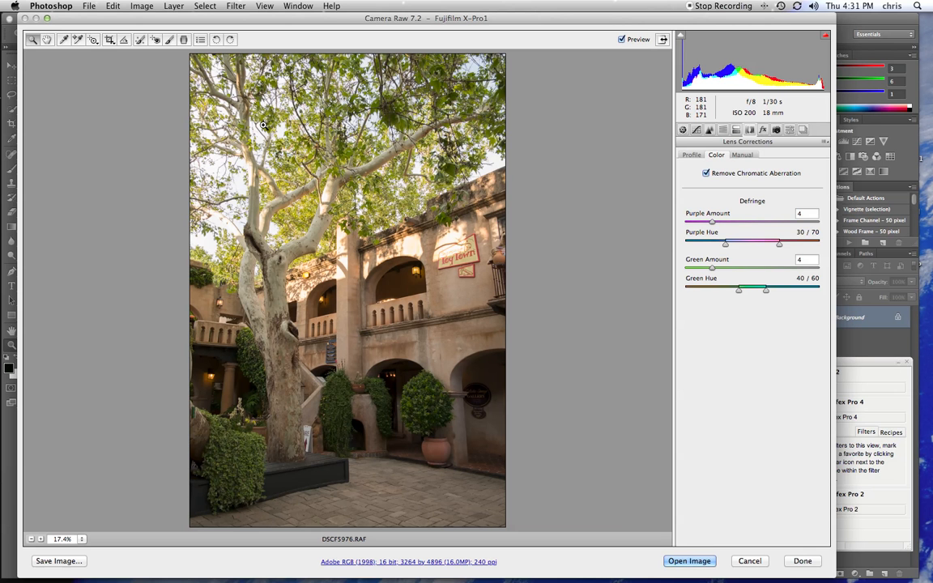
left_click(682, 130)
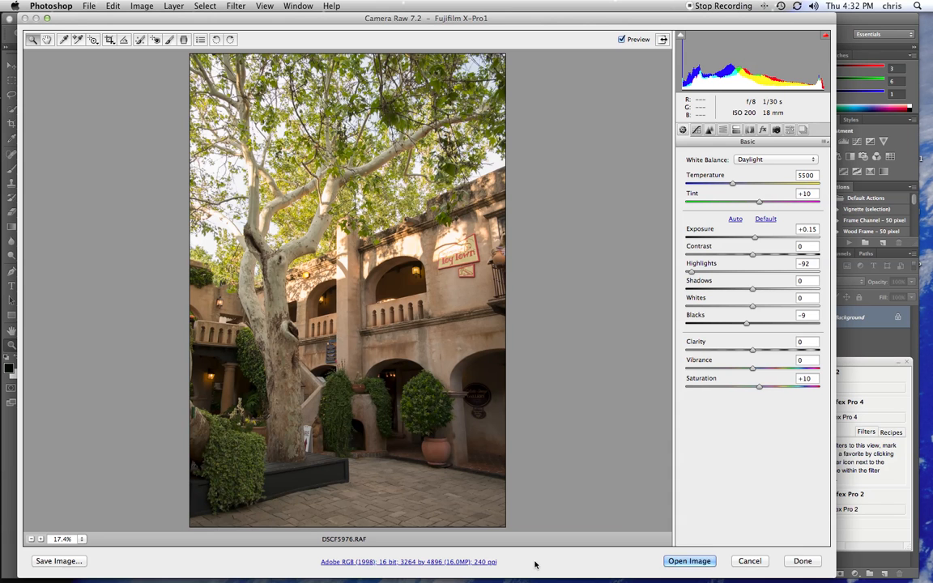
left_click(672, 560)
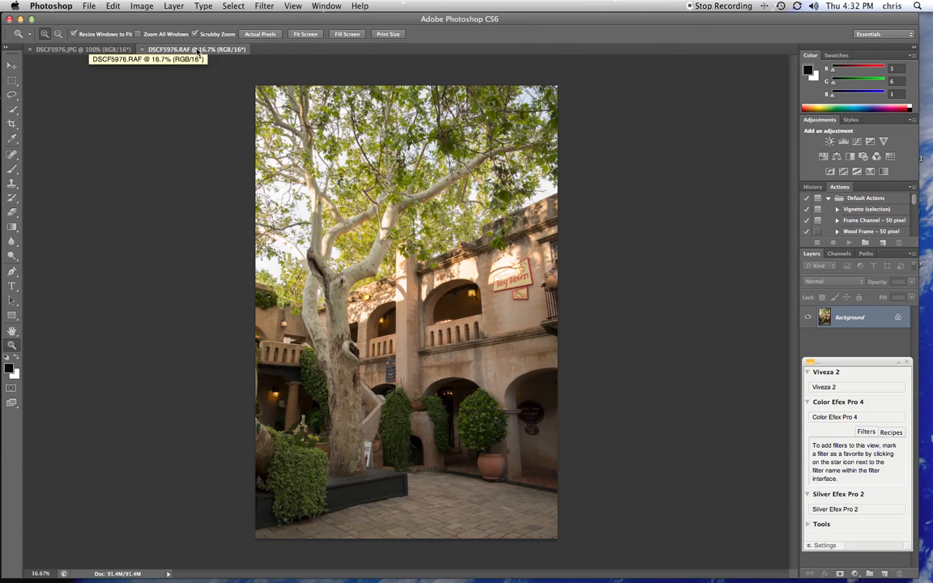
Step: Fit both the JPG and the RAF versions of DSCF5976 to the screen at the same size
left_click(85, 48)
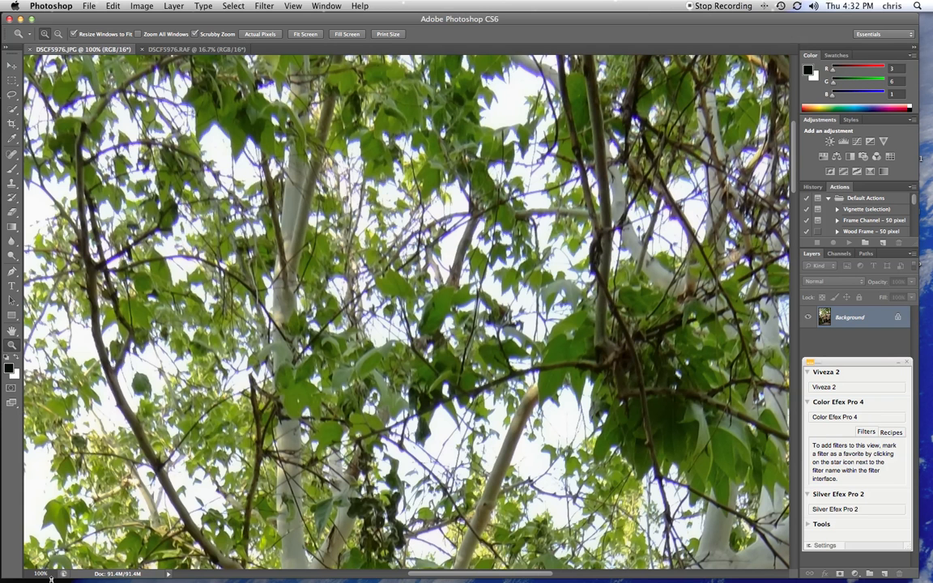
left_click(315, 36)
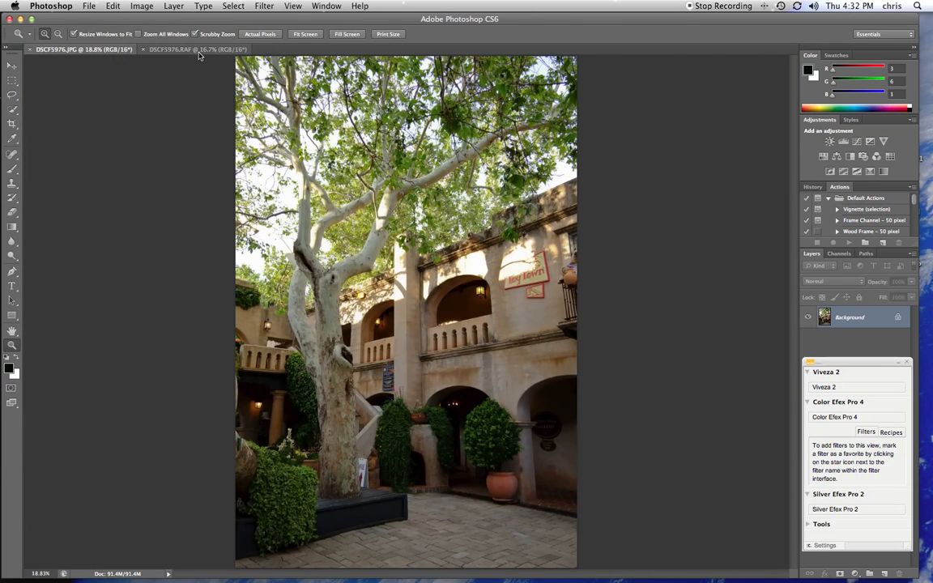
left_click(198, 50)
left_click(305, 34)
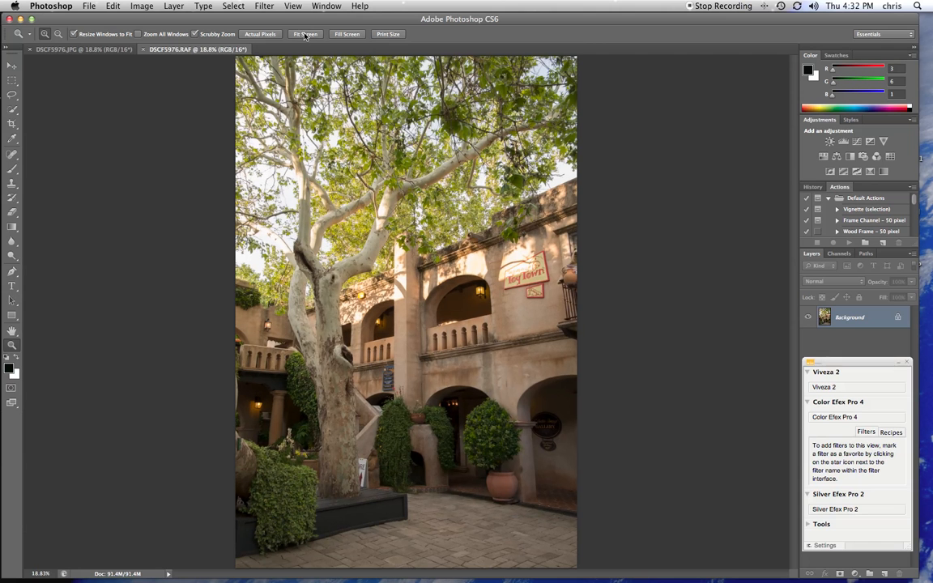
Step: Compare the overall color, highlights and shadows of the JPG and RAF versions by alternating between the full-frame images
left_click(87, 51)
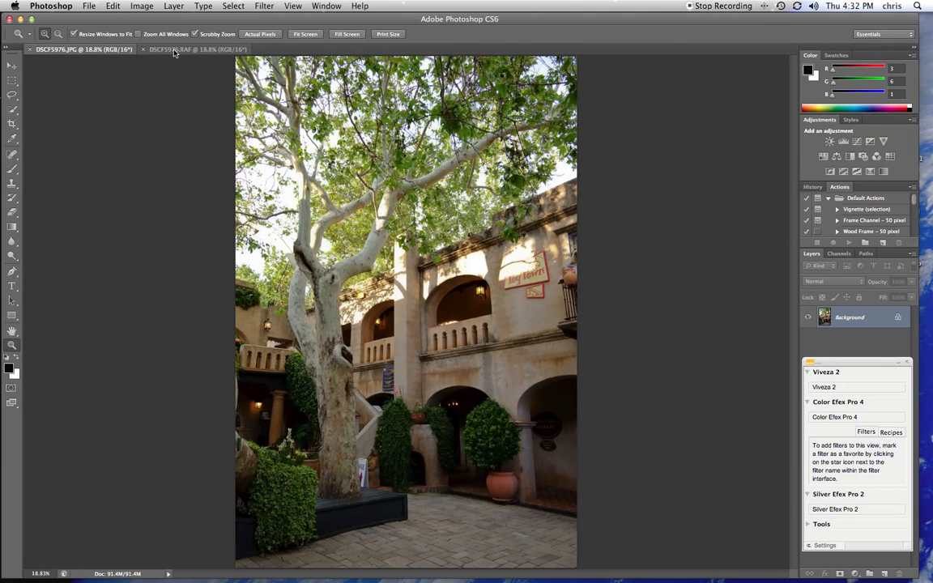
left_click(176, 50)
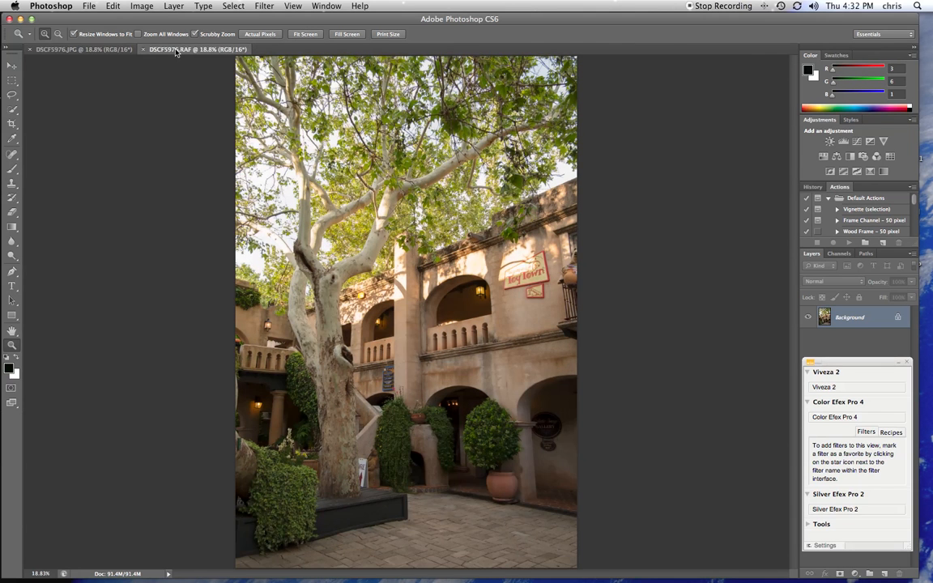
left_click(115, 50)
left_click(159, 50)
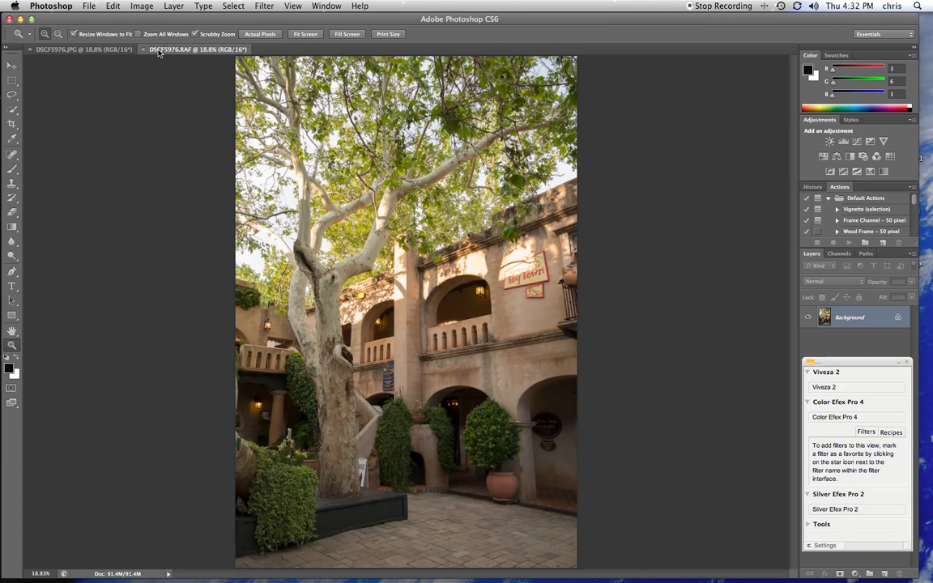
left_click(106, 50)
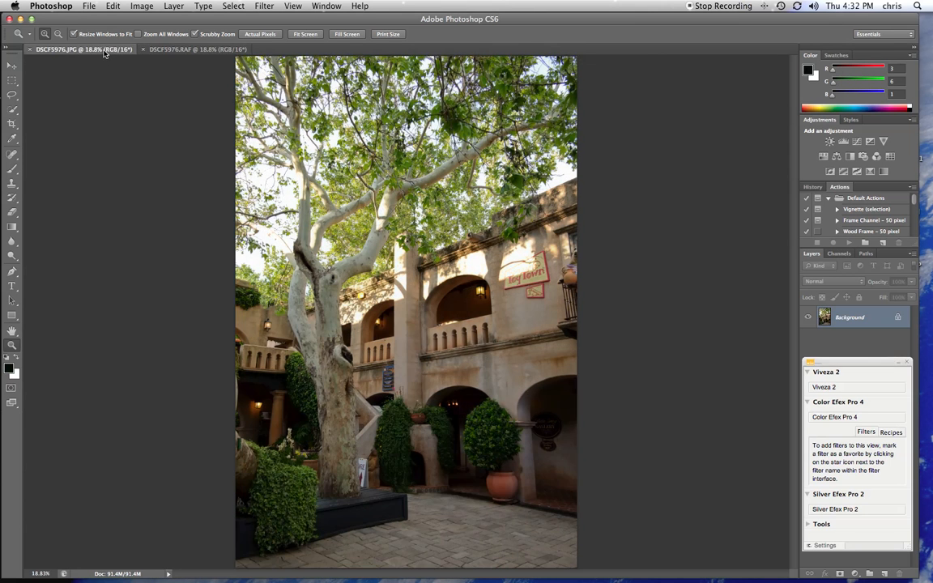
left_click(174, 50)
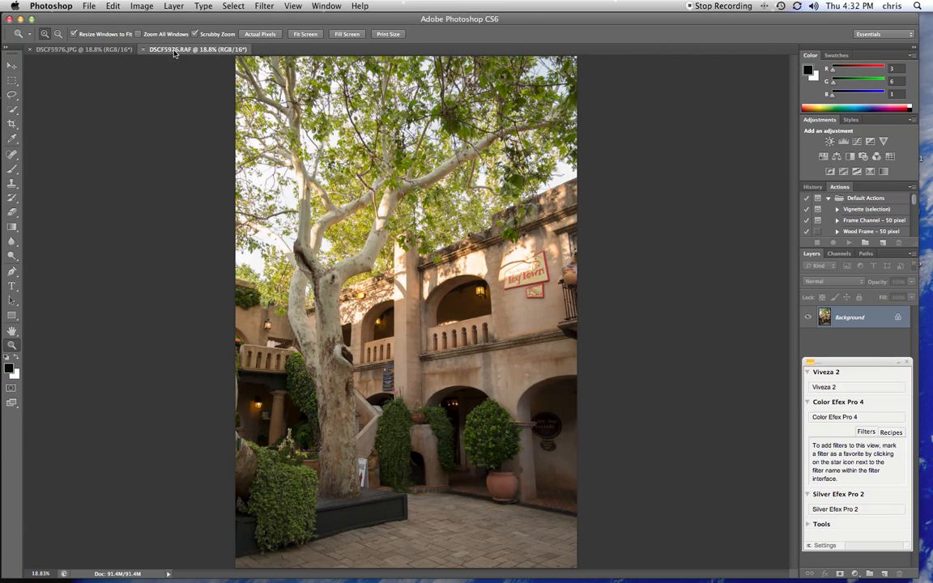
key("ctrl+Tab")
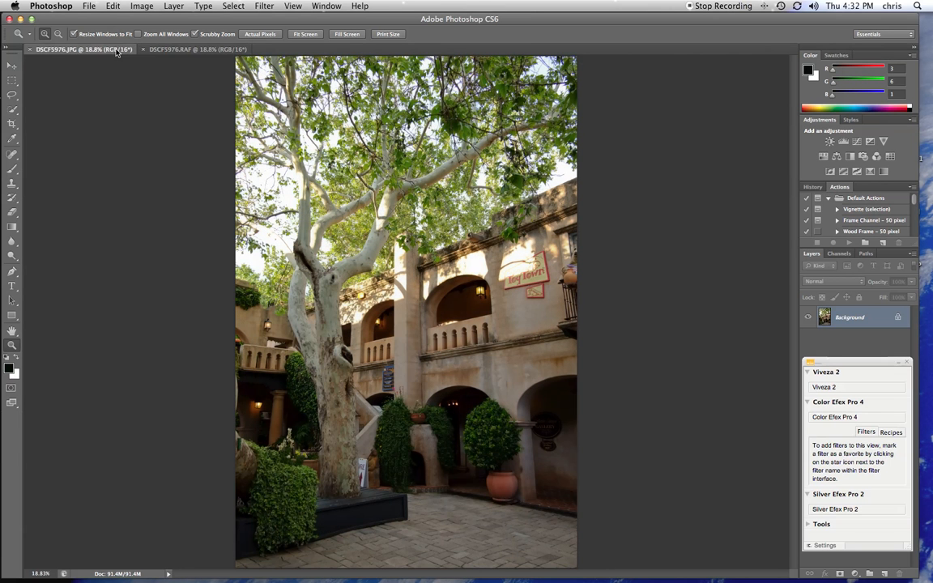
left_click(172, 51)
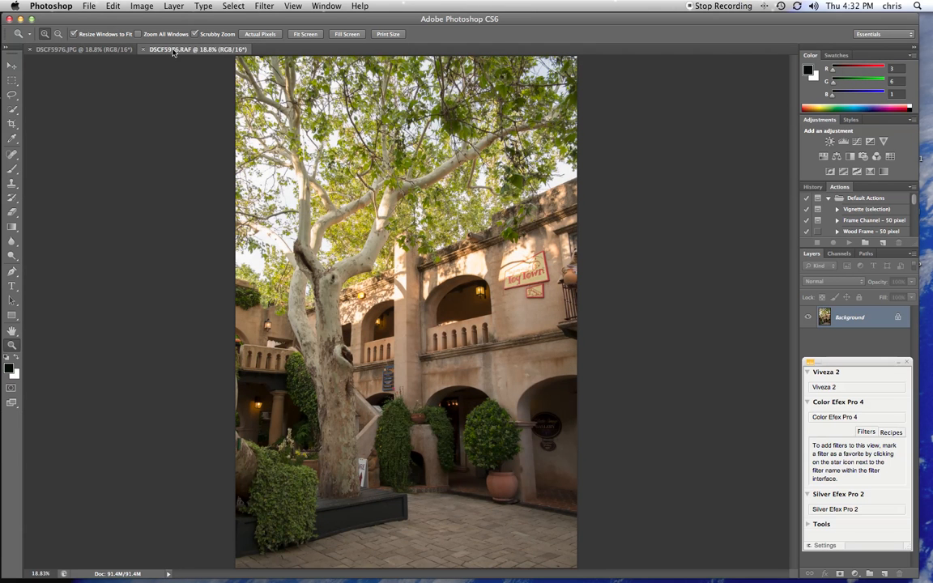
left_click(96, 51)
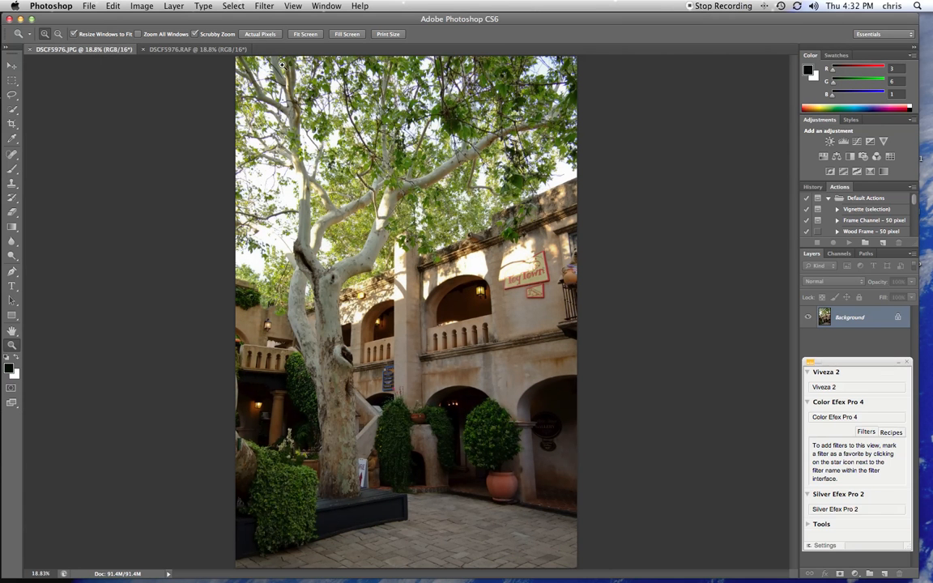
left_click(178, 51)
left_click(106, 51)
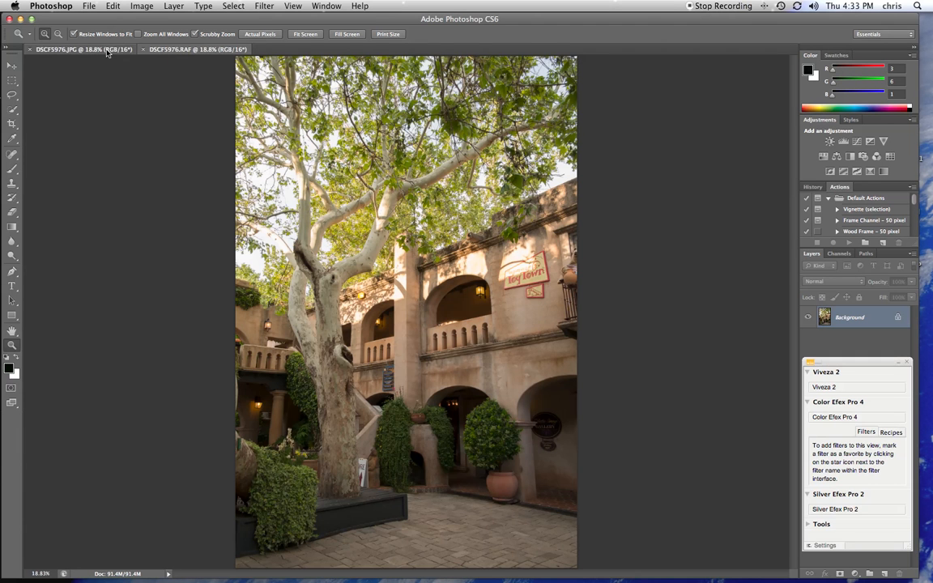
left_click(148, 50)
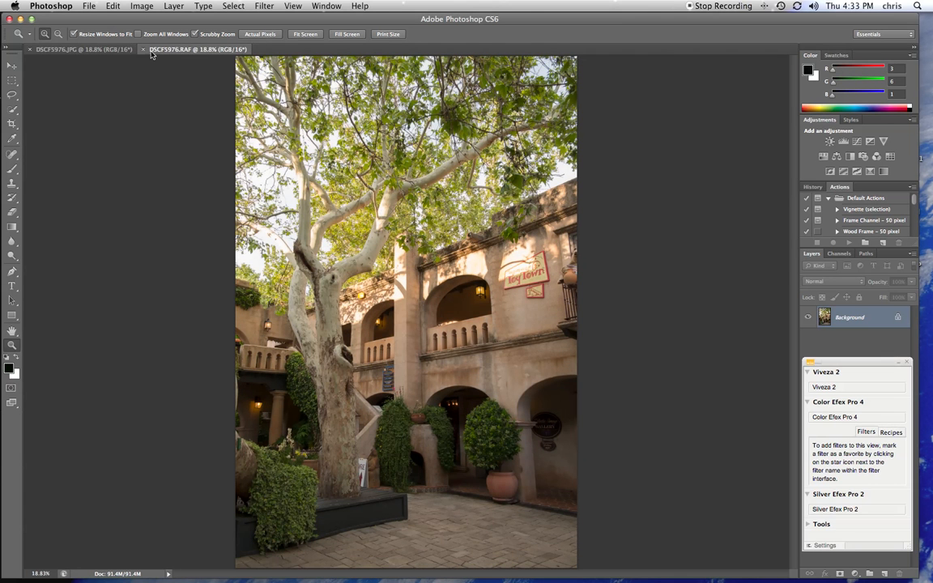
left_click(115, 51)
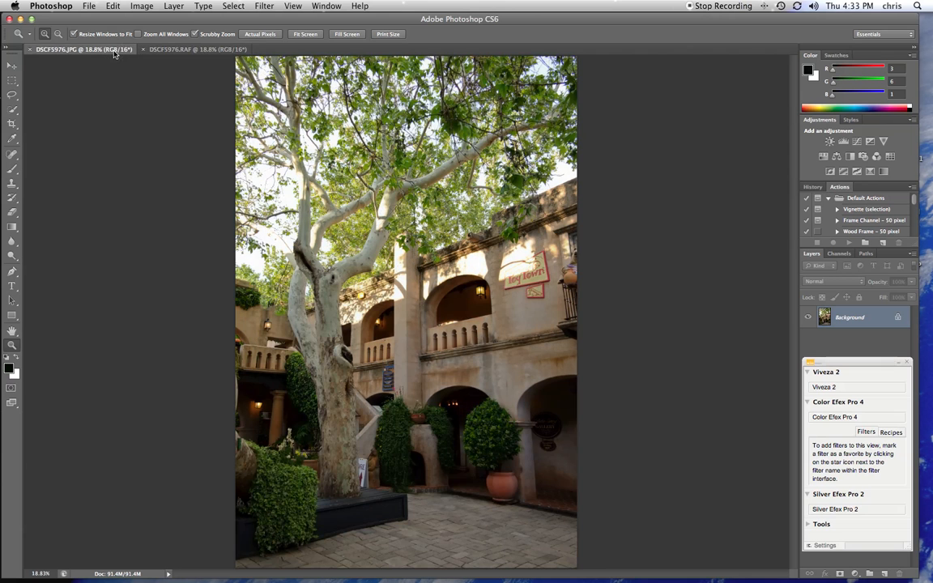
left_click(167, 51)
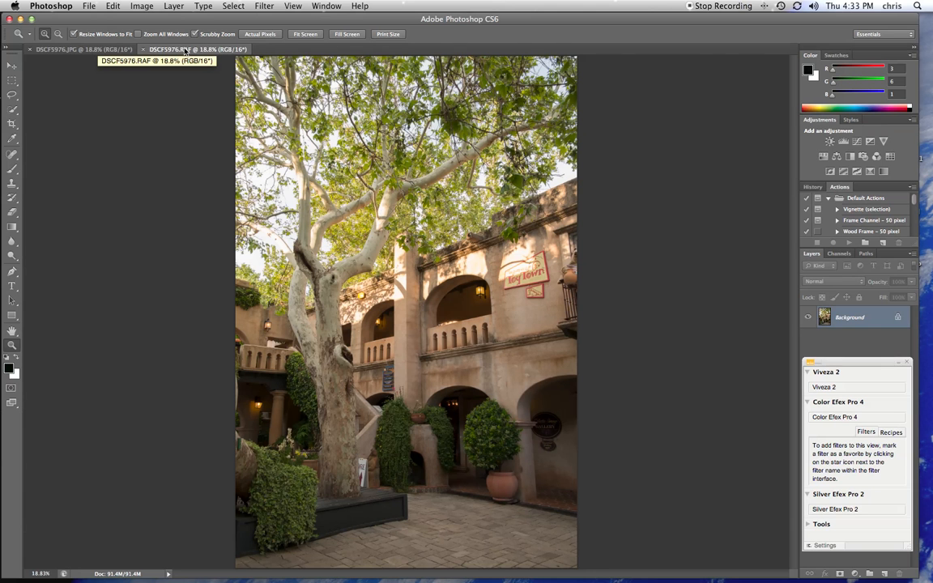
left_click(87, 48)
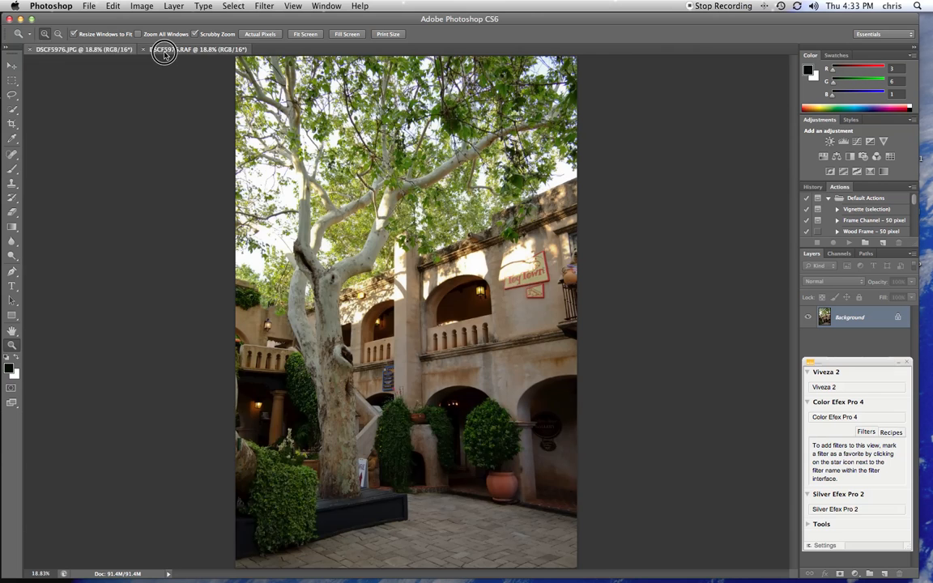
left_click(163, 50)
left_click(114, 51)
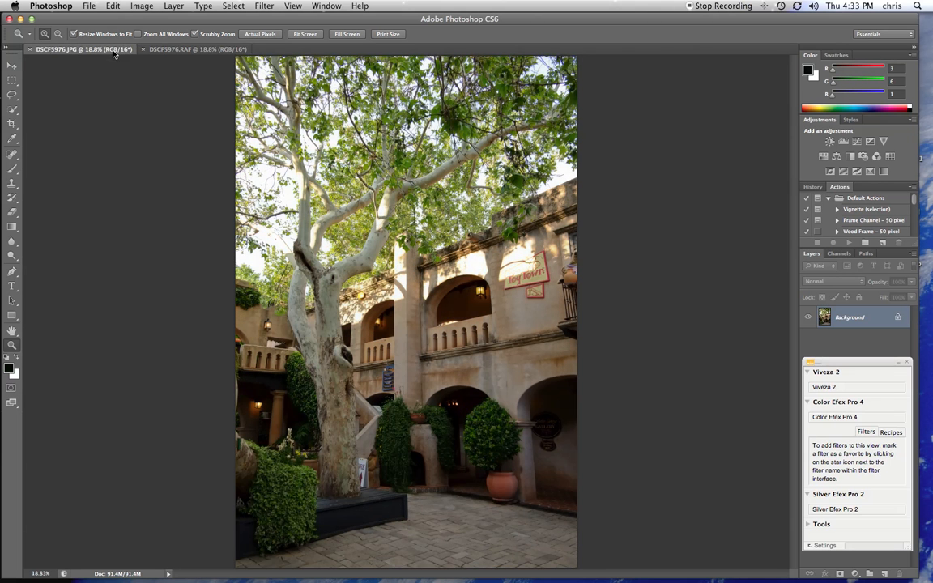
left_click(169, 50)
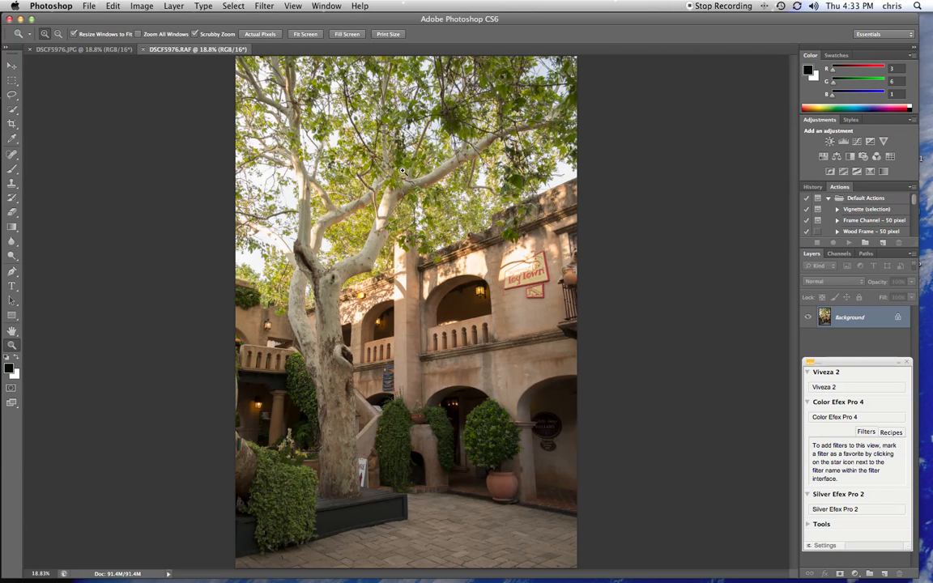
Step: Enlarge the RAF and the JPG versions to 100% on the same fork of the tree above the roofline
left_click(413, 192)
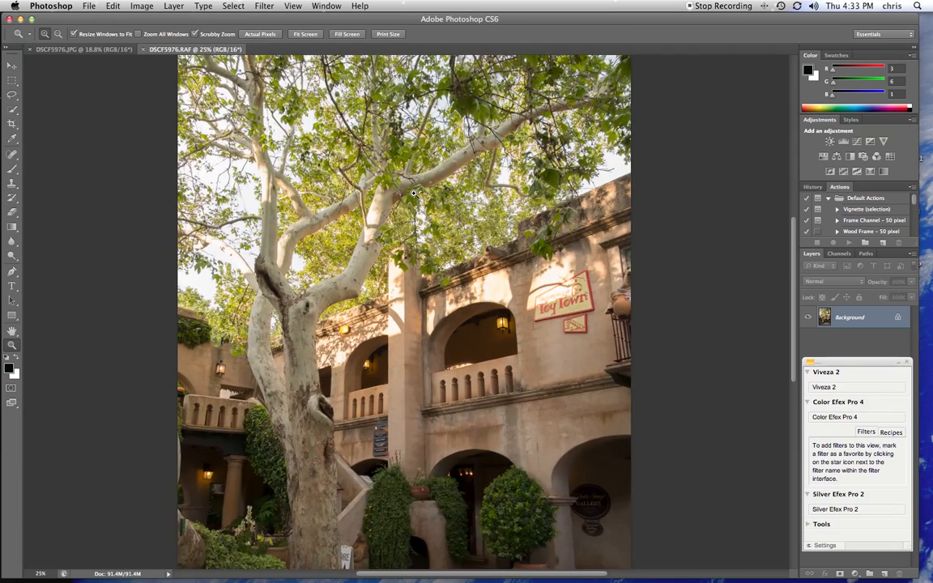
left_click(416, 190)
left_click(419, 187)
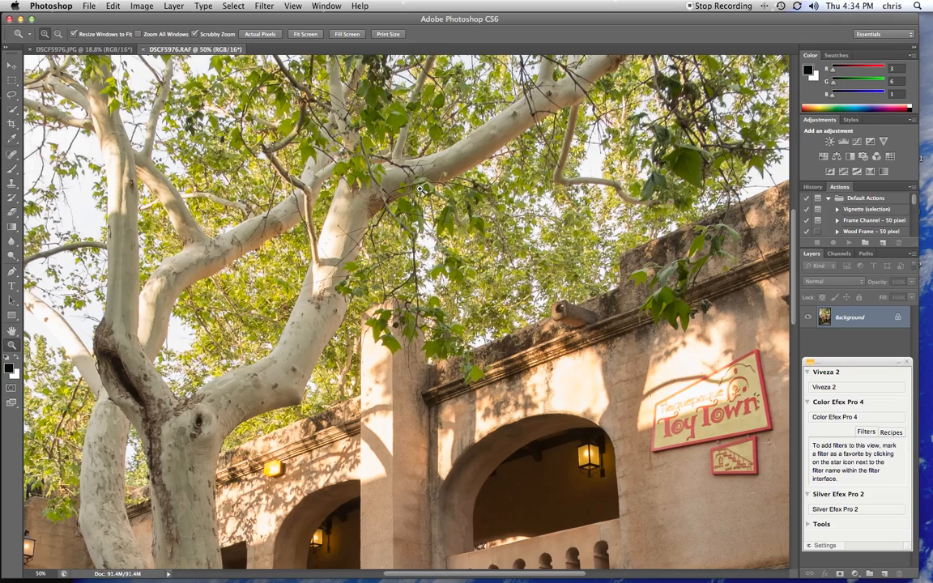
left_click(420, 188)
left_click(420, 188)
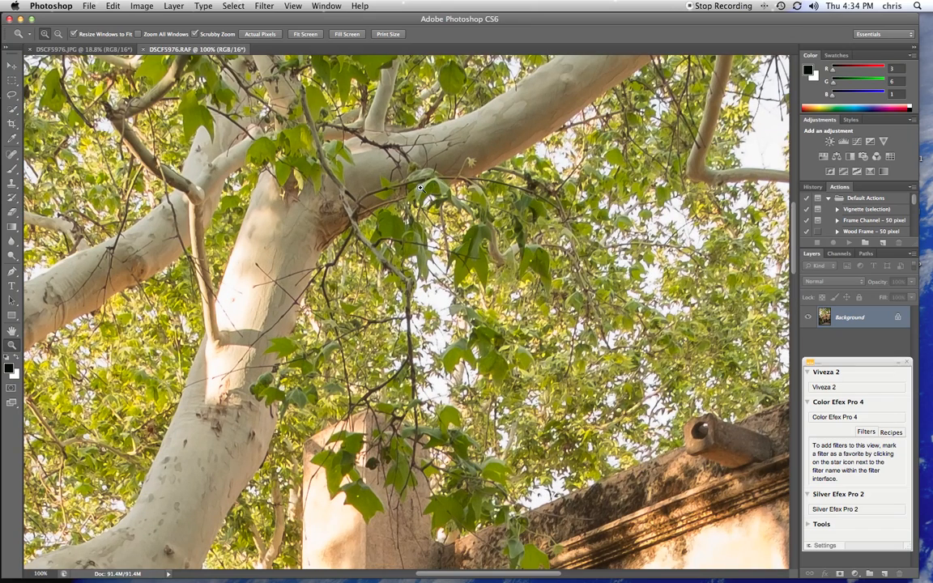
left_click(62, 48)
left_click(418, 190)
left_click(417, 190)
left_click(415, 189)
left_click(414, 188)
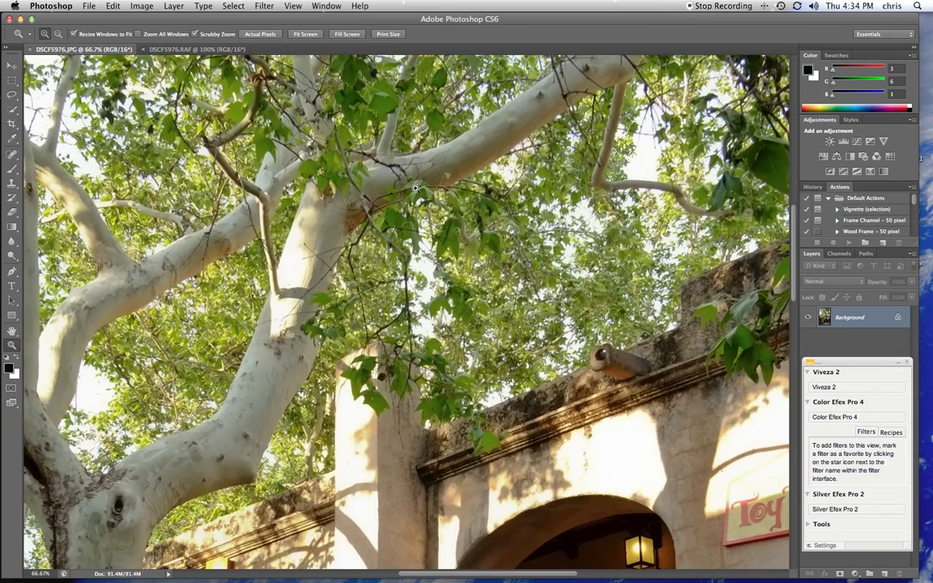
left_click(415, 189)
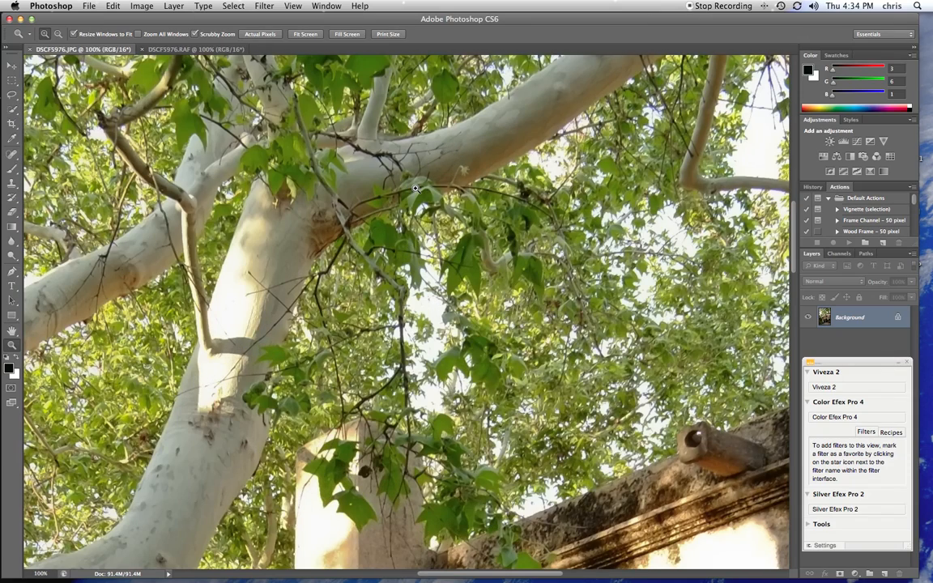
Step: Compare bark, leaf and wall detail between the JPG and RAF at 100%, and fit the RAF version back on screen
left_click(186, 50)
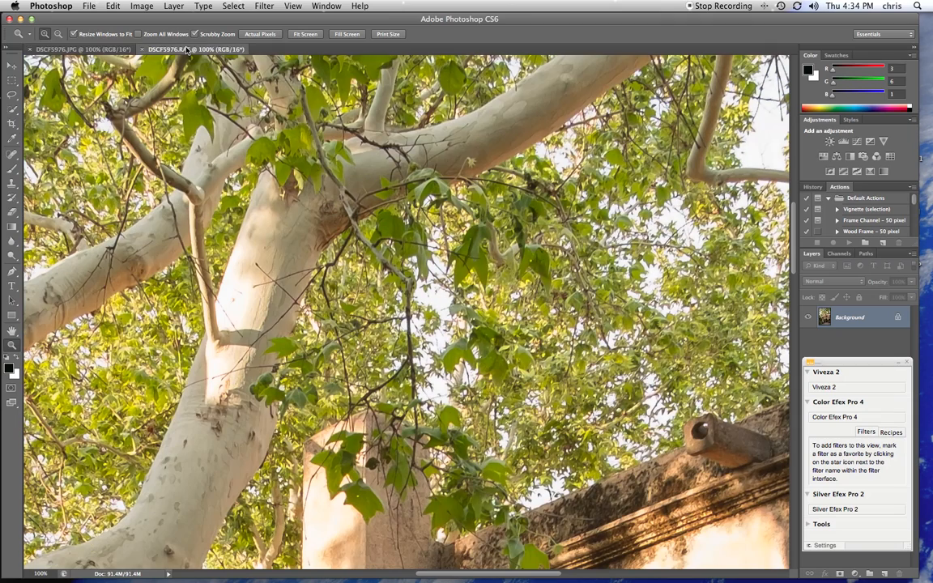
left_click(96, 49)
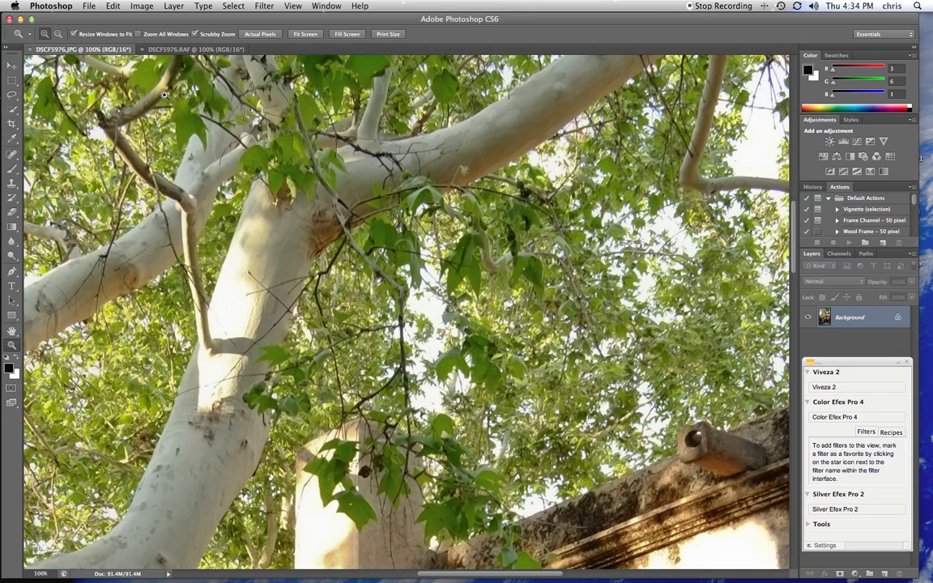
left_click(206, 49)
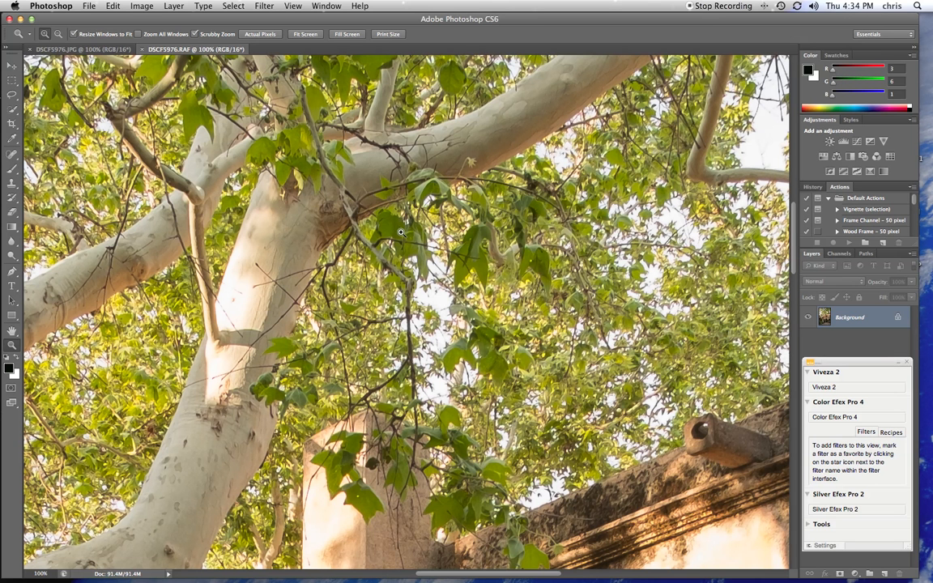
left_click(70, 54)
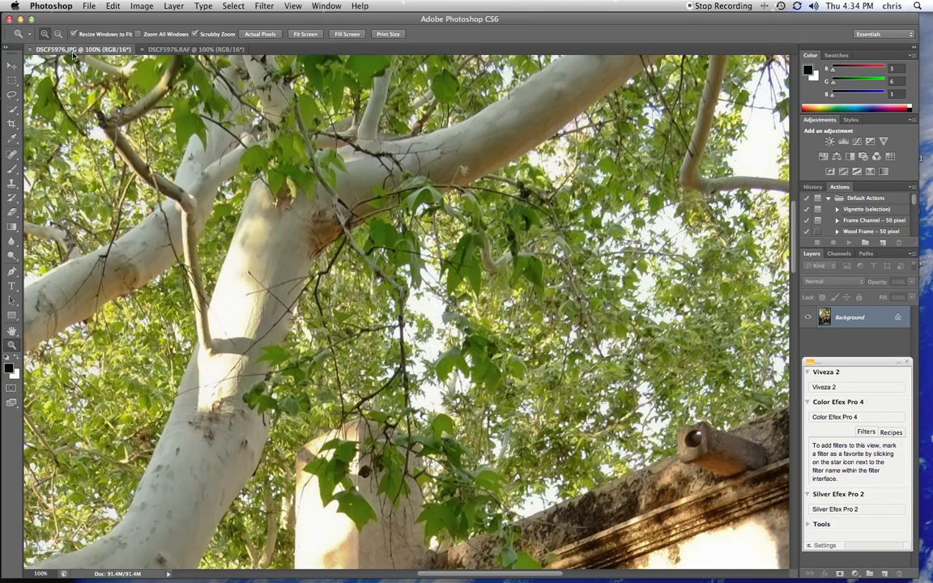
left_click(168, 52)
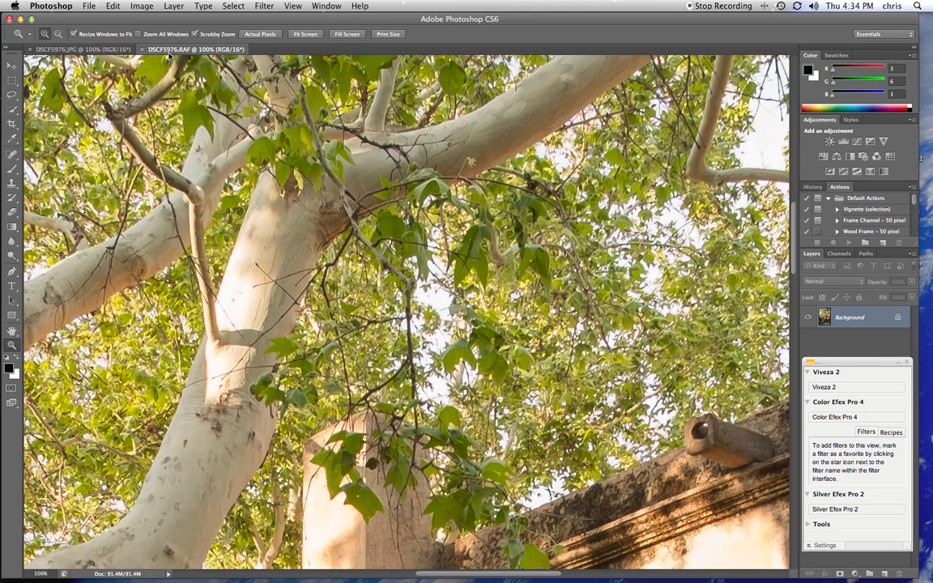
left_click(110, 51)
left_click(158, 51)
left_click(121, 50)
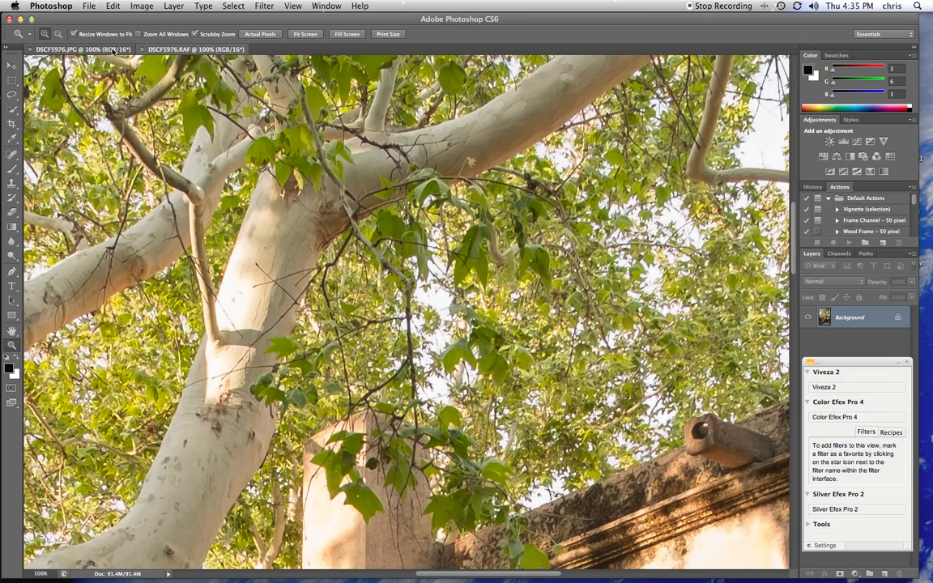
left_click(181, 50)
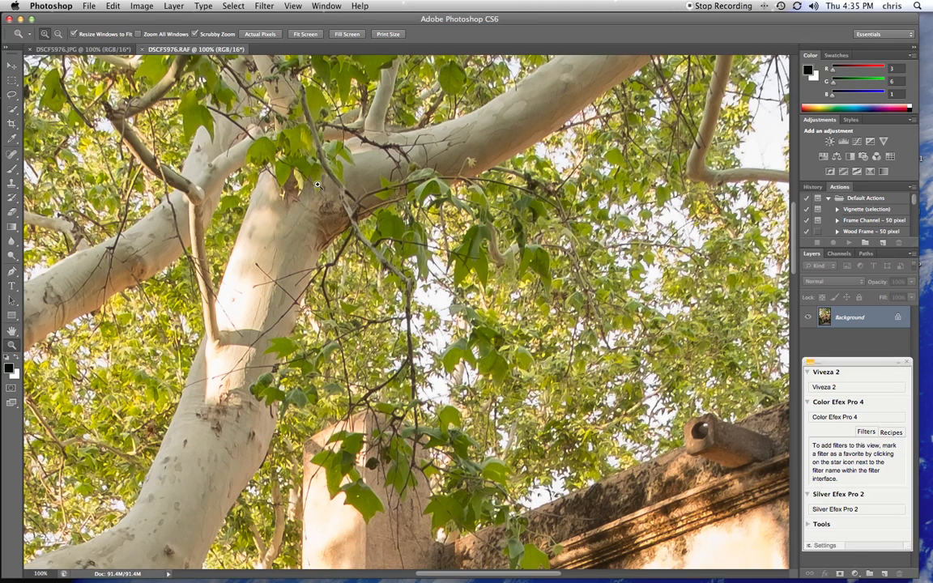
left_click(315, 34)
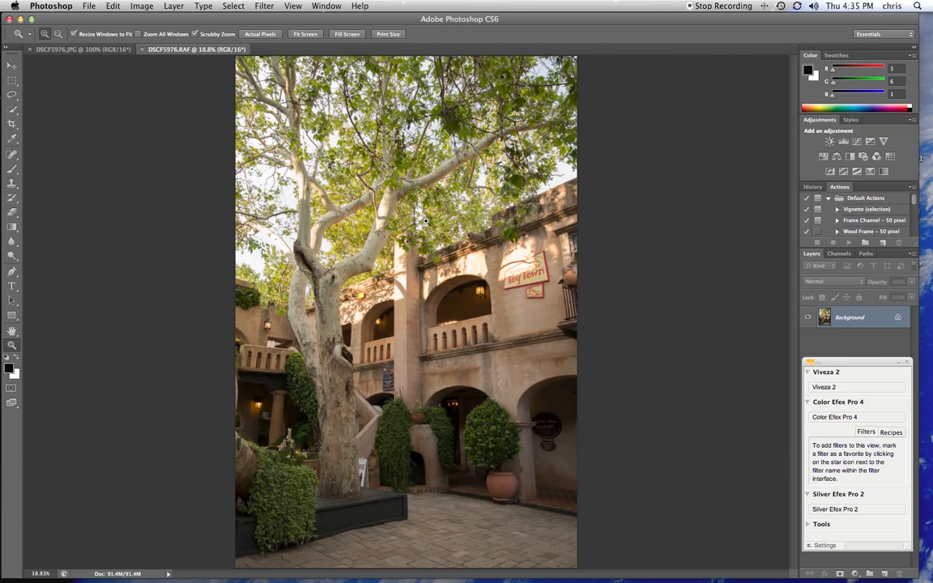